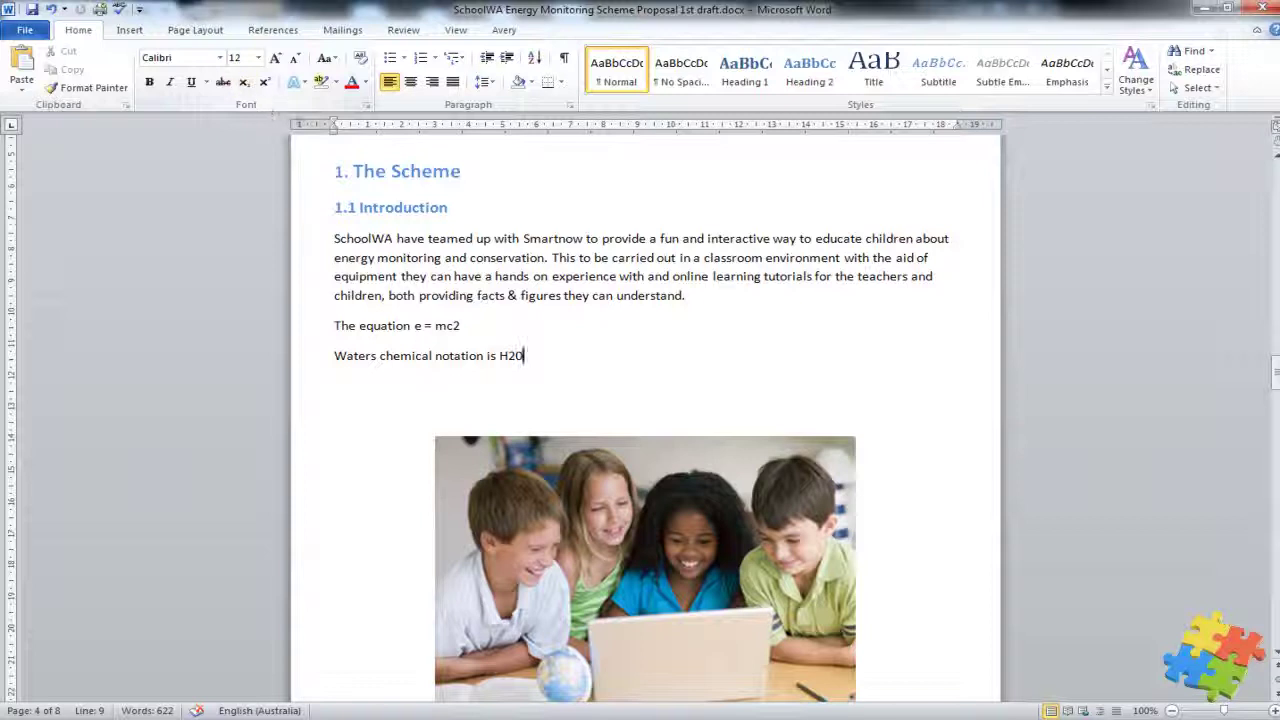
# Step: Set the paragraph under "1.1 Introduction" to the Calibri (Body) font at size 12
pyautogui.moveTo(334, 240); pyautogui.dragTo(684, 296)
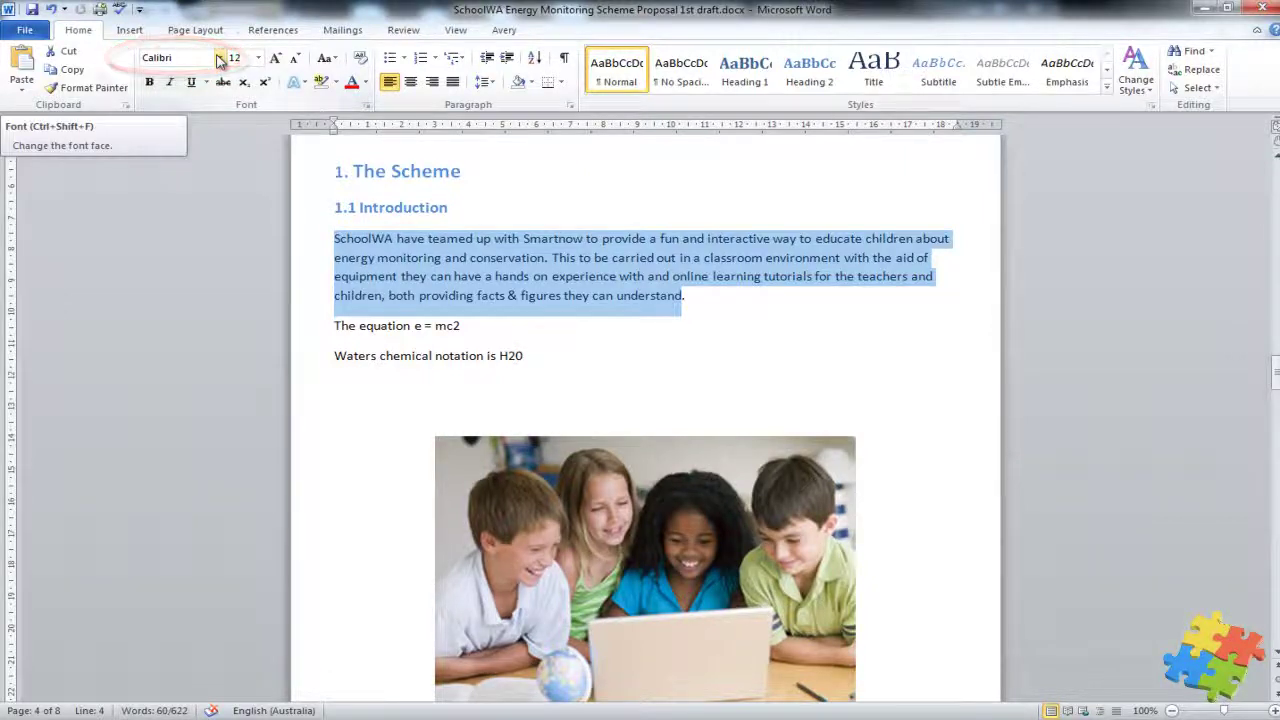
pyautogui.click(220, 58)
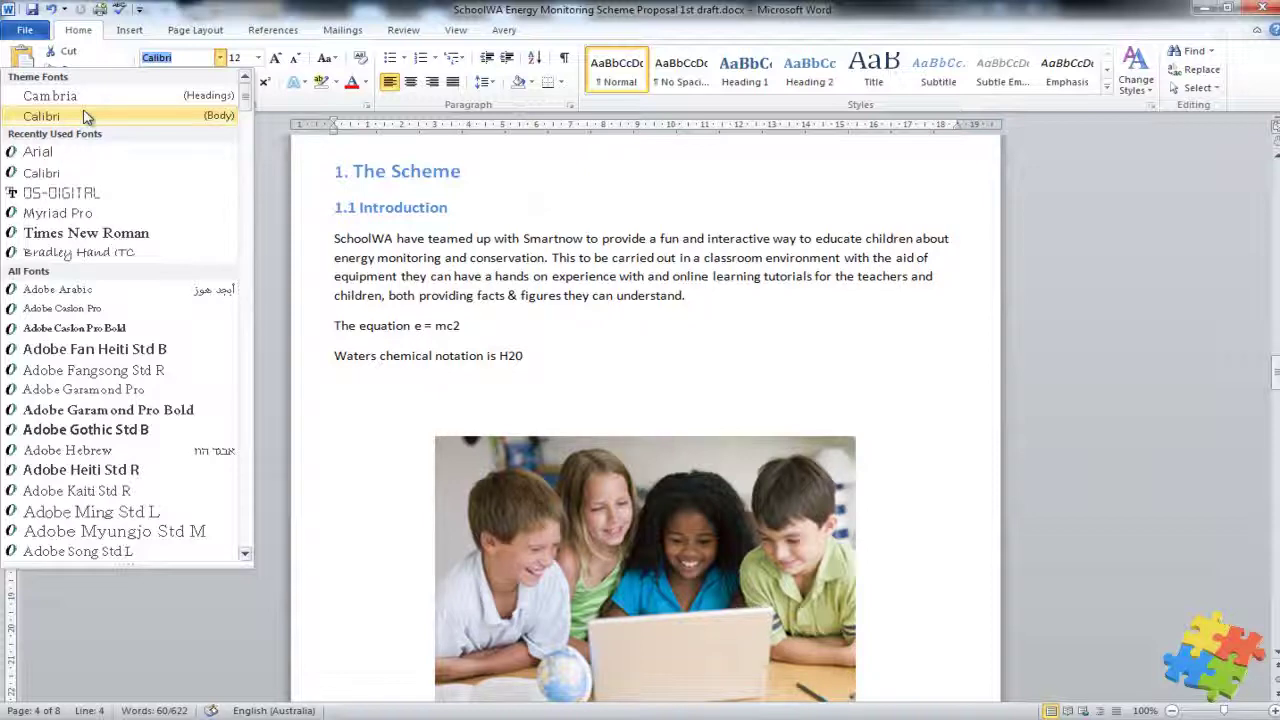
pyautogui.click(86, 117)
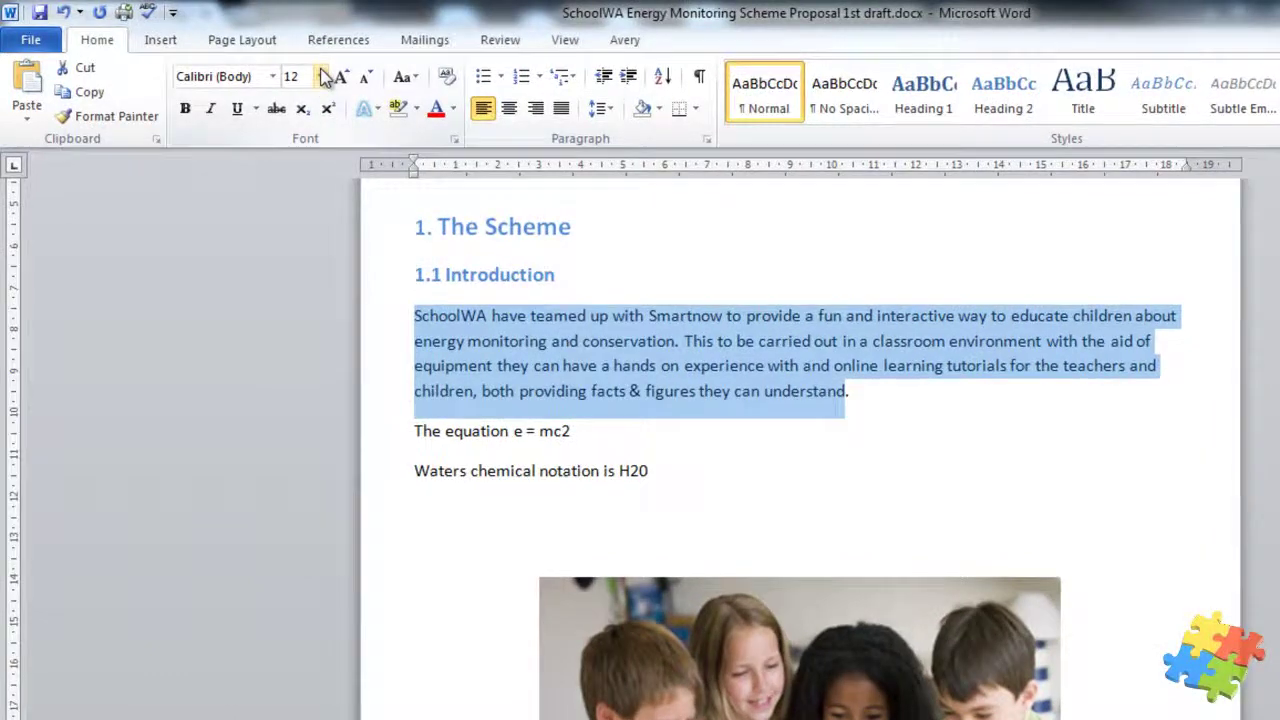
pyautogui.click(296, 68)
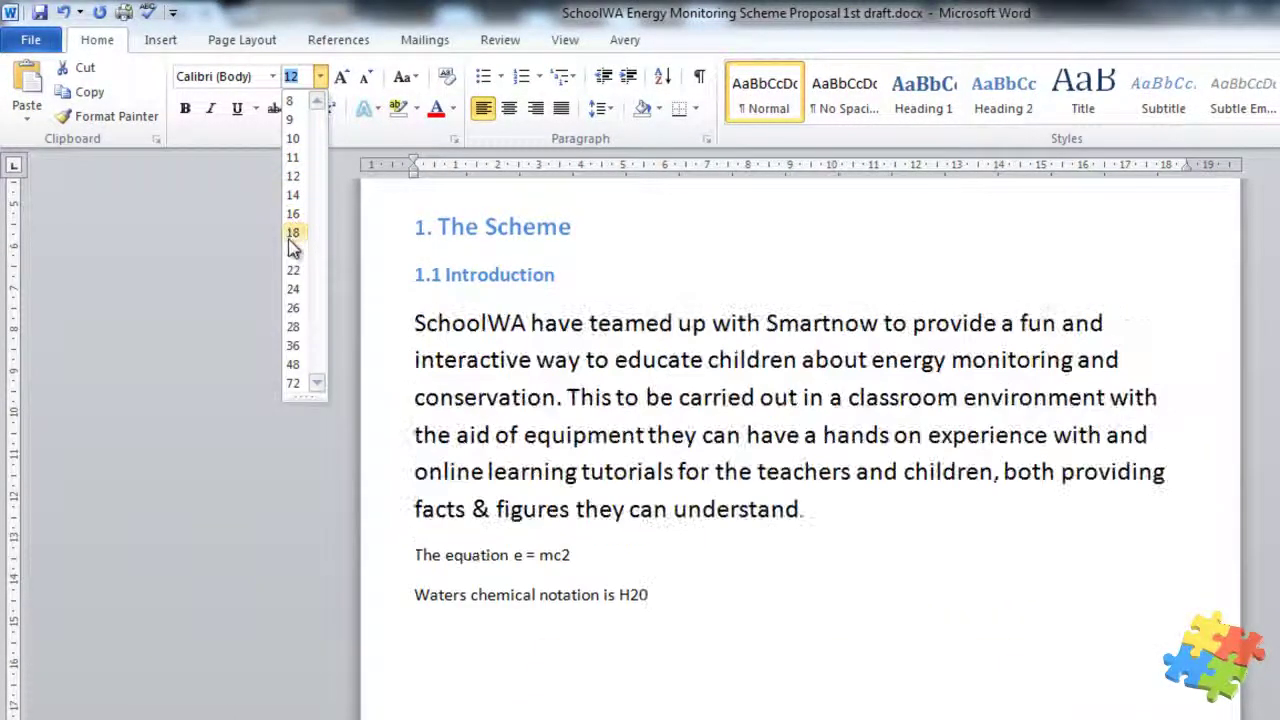
pyautogui.click(300, 177)
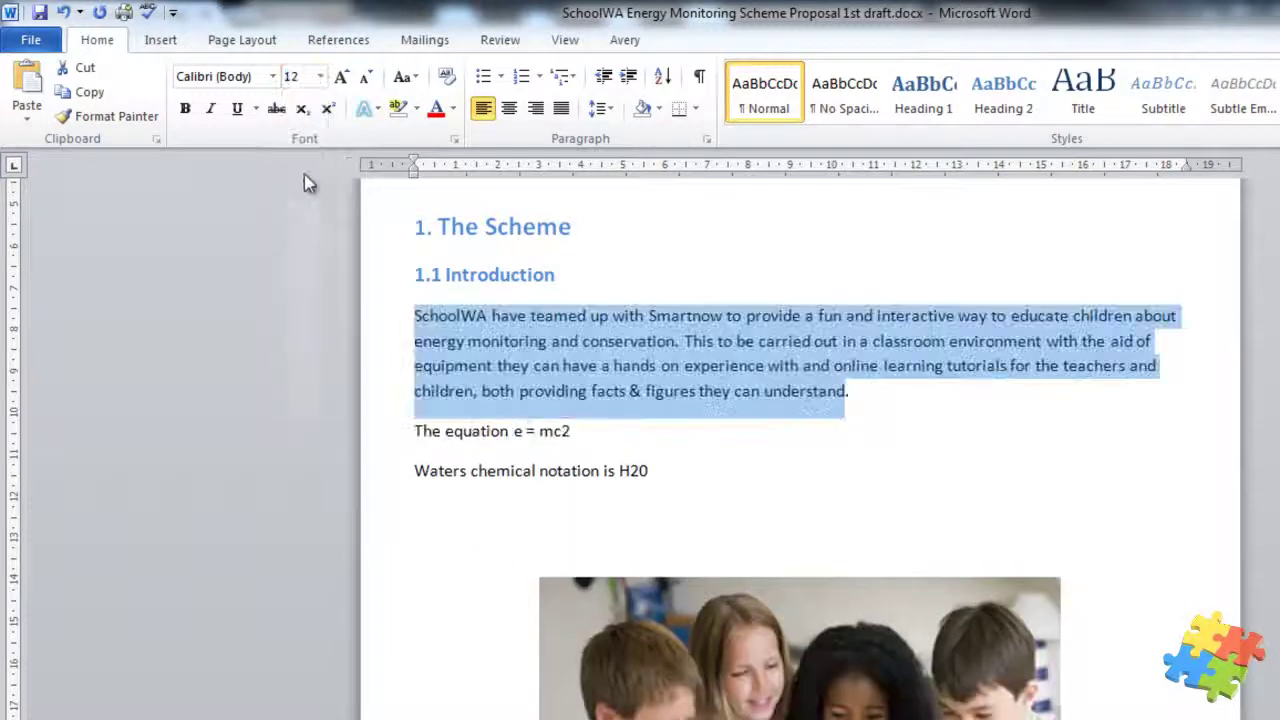
# Step: Grow the introduction paragraph's font one step to 14 and shrink it back to 12
pyautogui.click(341, 80)
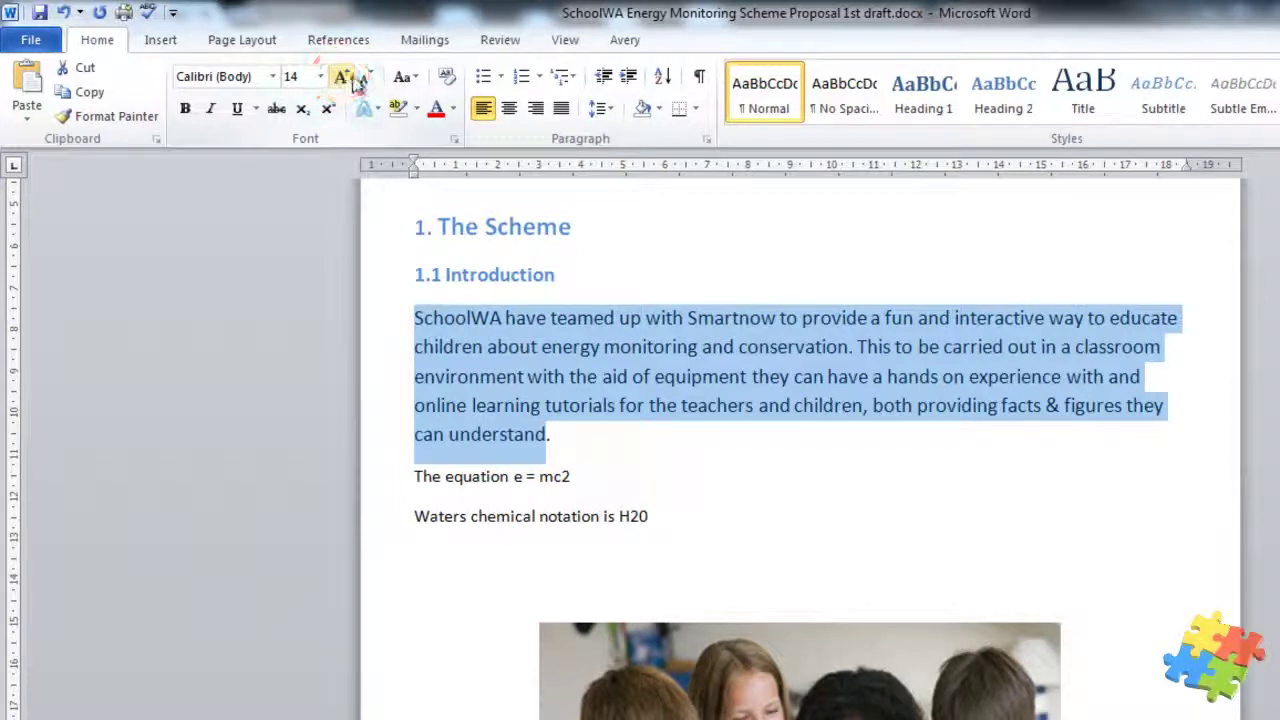
pyautogui.click(367, 80)
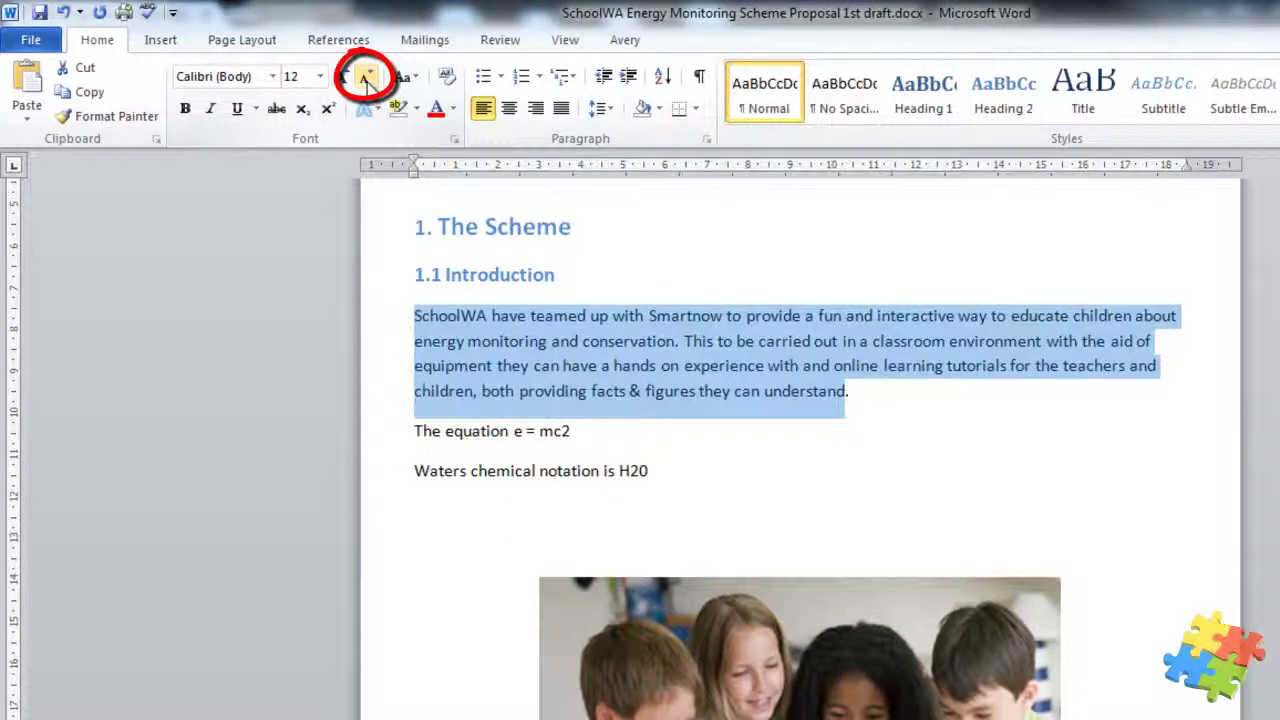
pyautogui.click(563, 393)
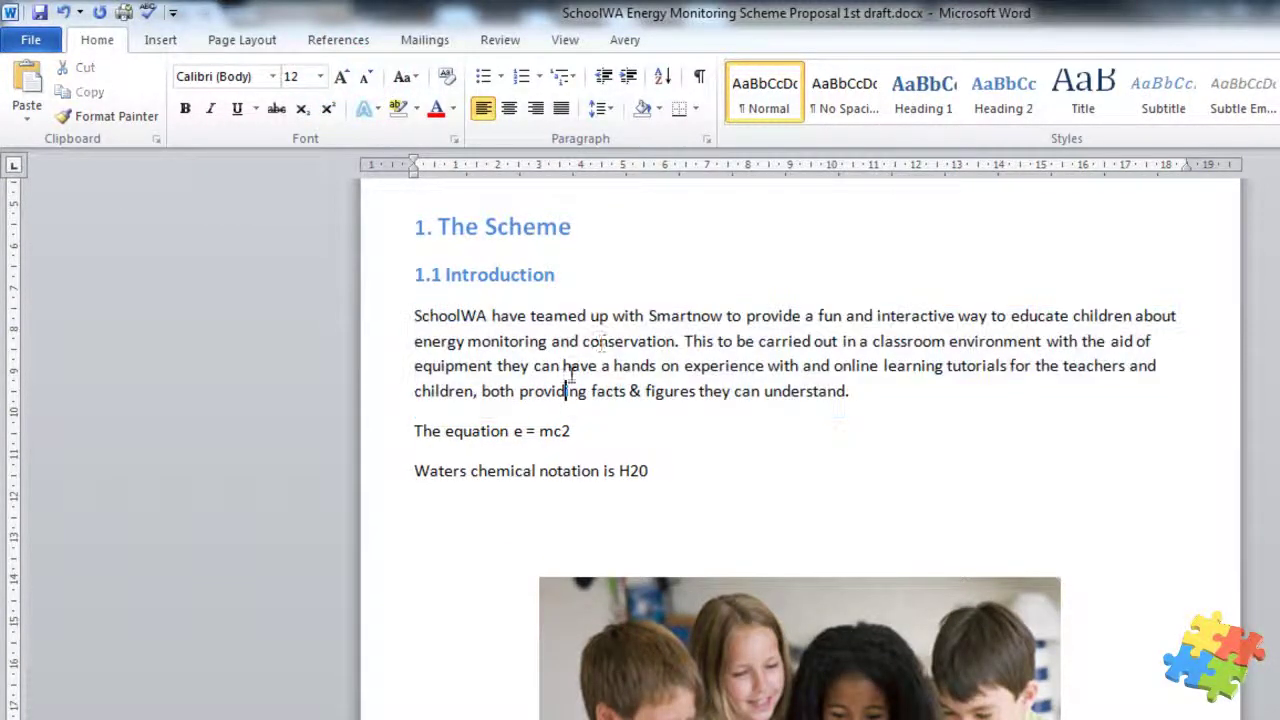
# Step: Try bold, italic and underline formatting on the word "Smartnow" in the introduction paragraph, switching each one off again
pyautogui.doubleClick(688, 316)
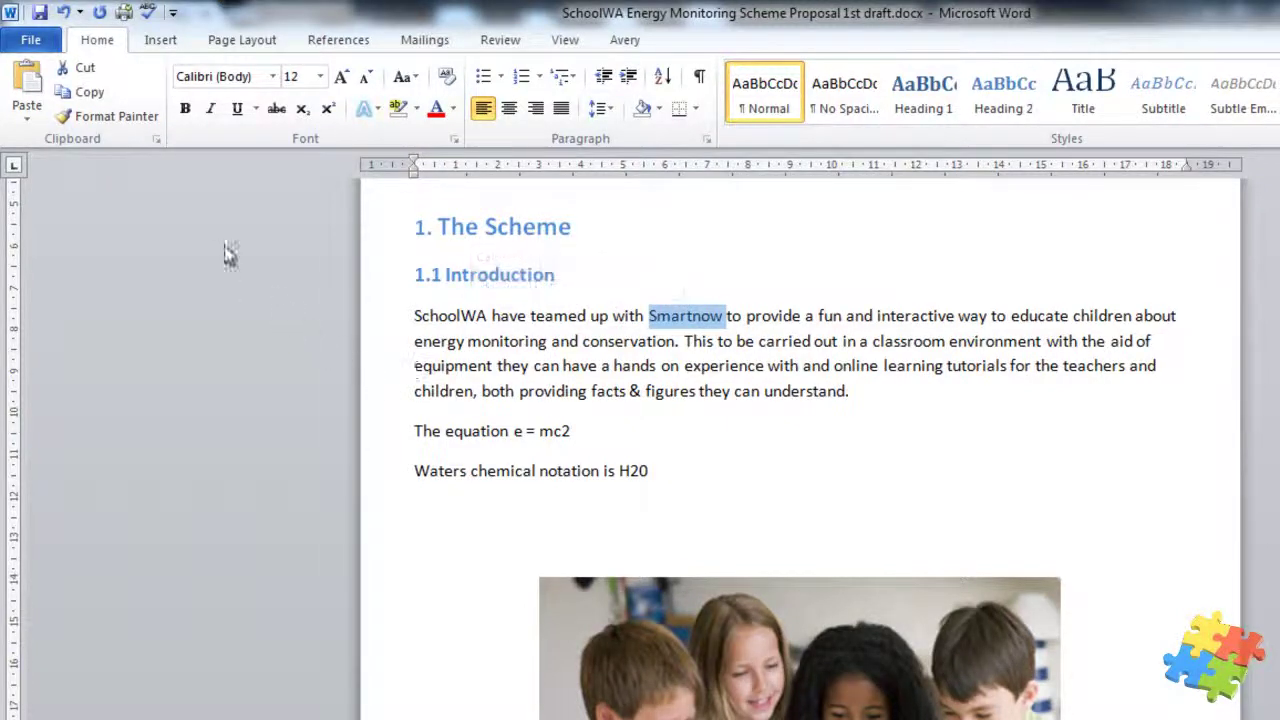
pyautogui.click(187, 112)
pyautogui.hotkey('ctrl', 'i')
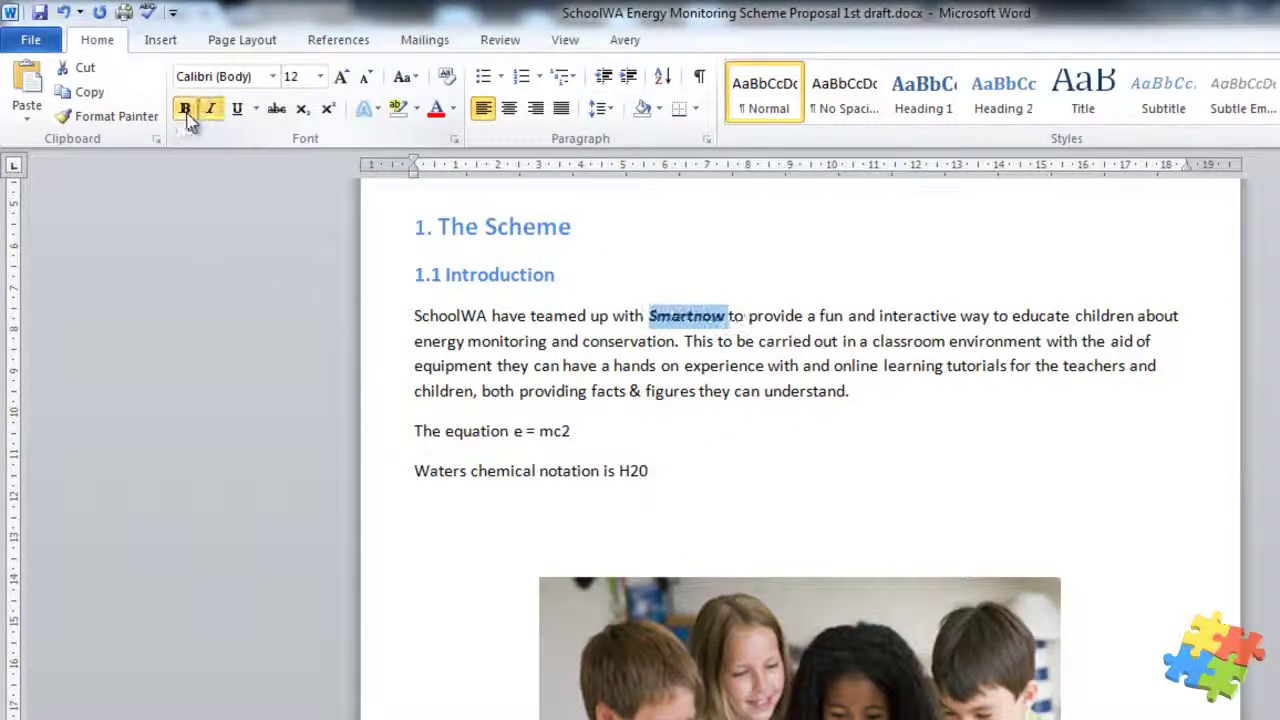
pyautogui.click(187, 112)
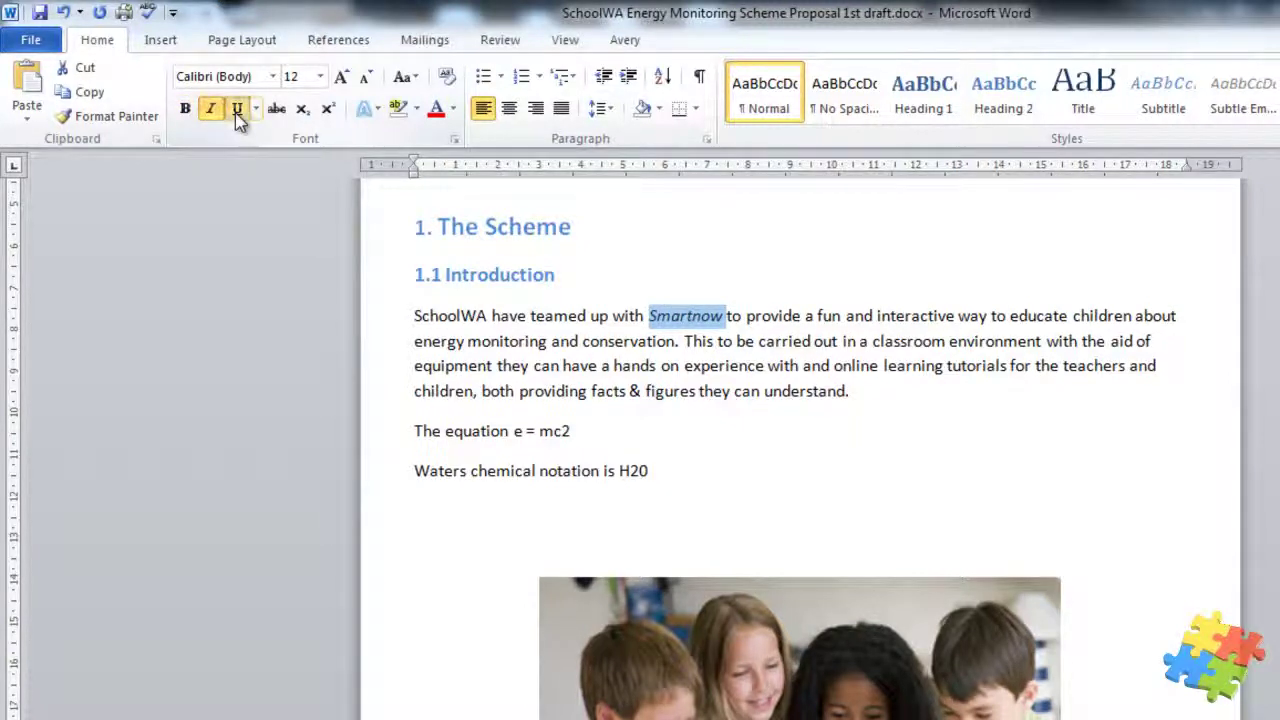
pyautogui.click(237, 110)
pyautogui.click(212, 110)
pyautogui.click(237, 110)
# Step: Look through the available underline styles and underline colours for "Smartnow" without applying any
pyautogui.click(258, 109)
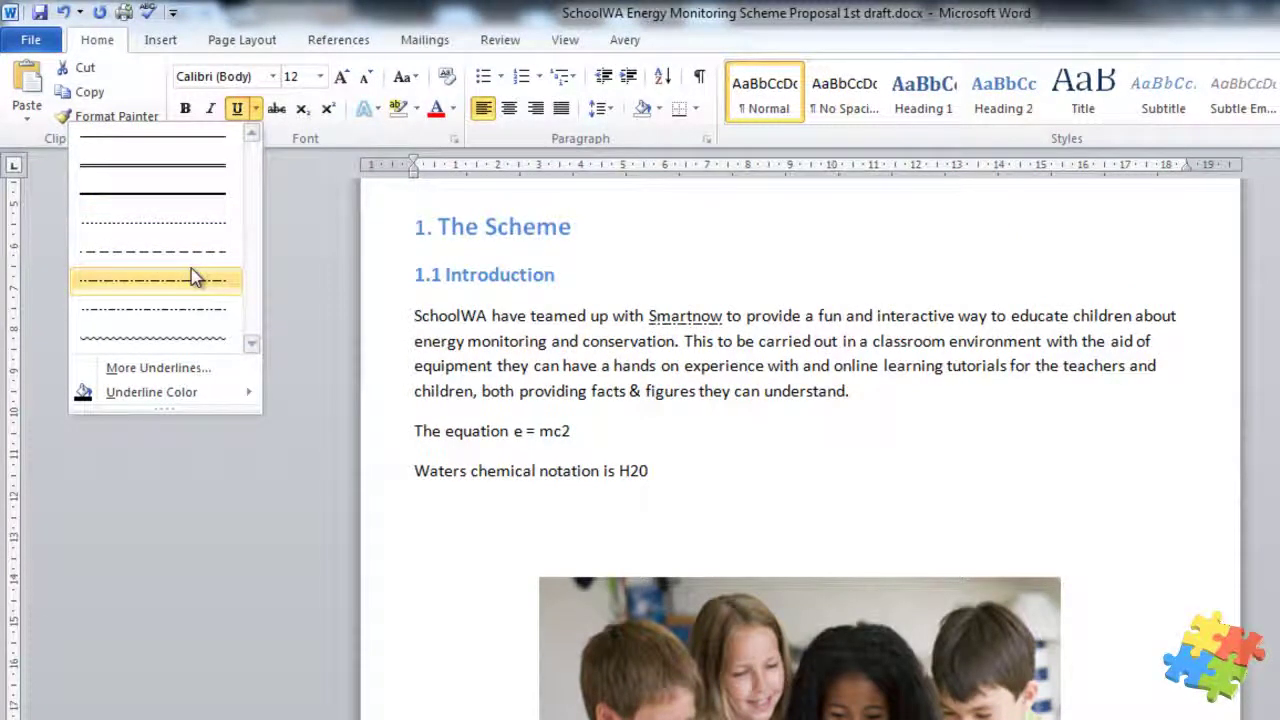
pyautogui.moveTo(250, 408)
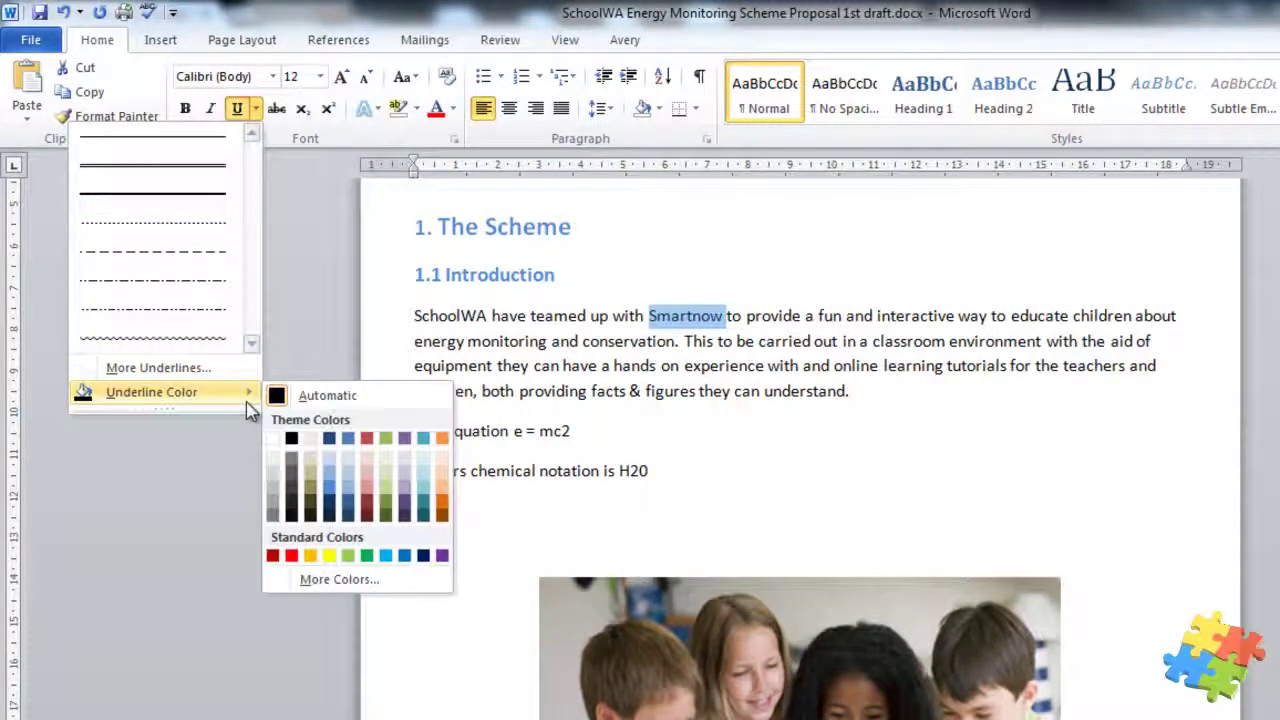
pyautogui.click(191, 543)
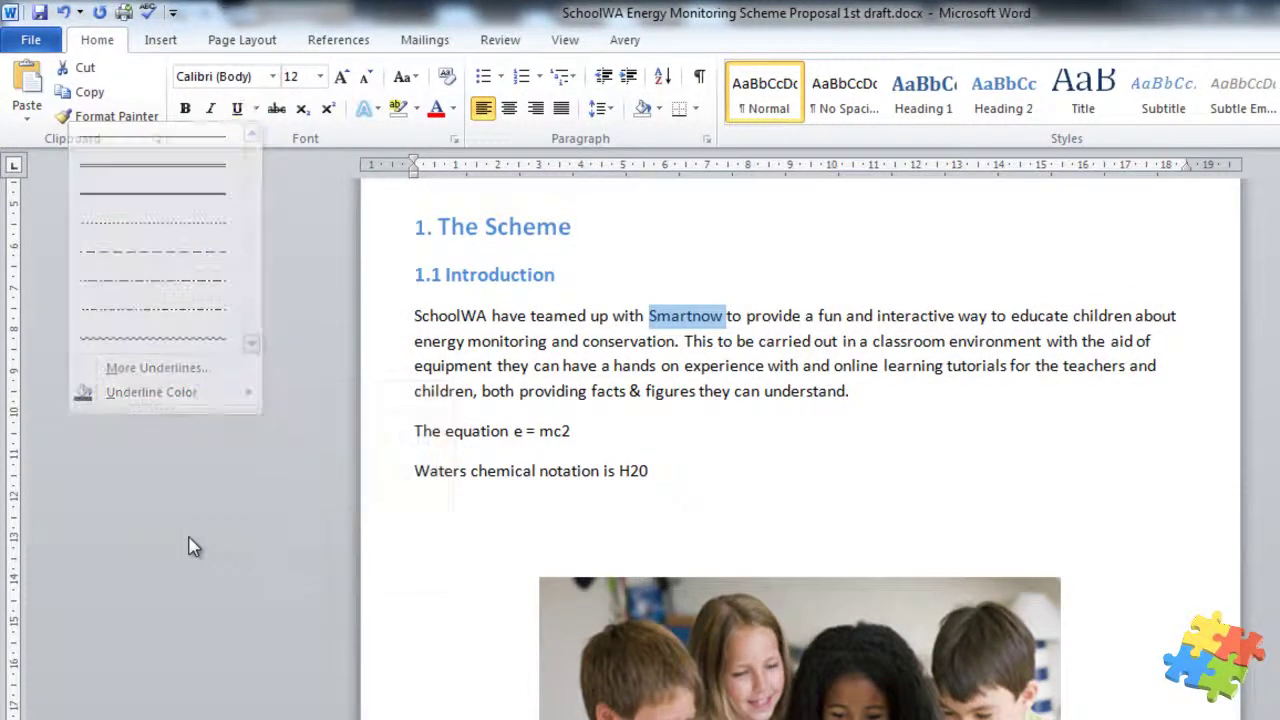
pyautogui.click(545, 392)
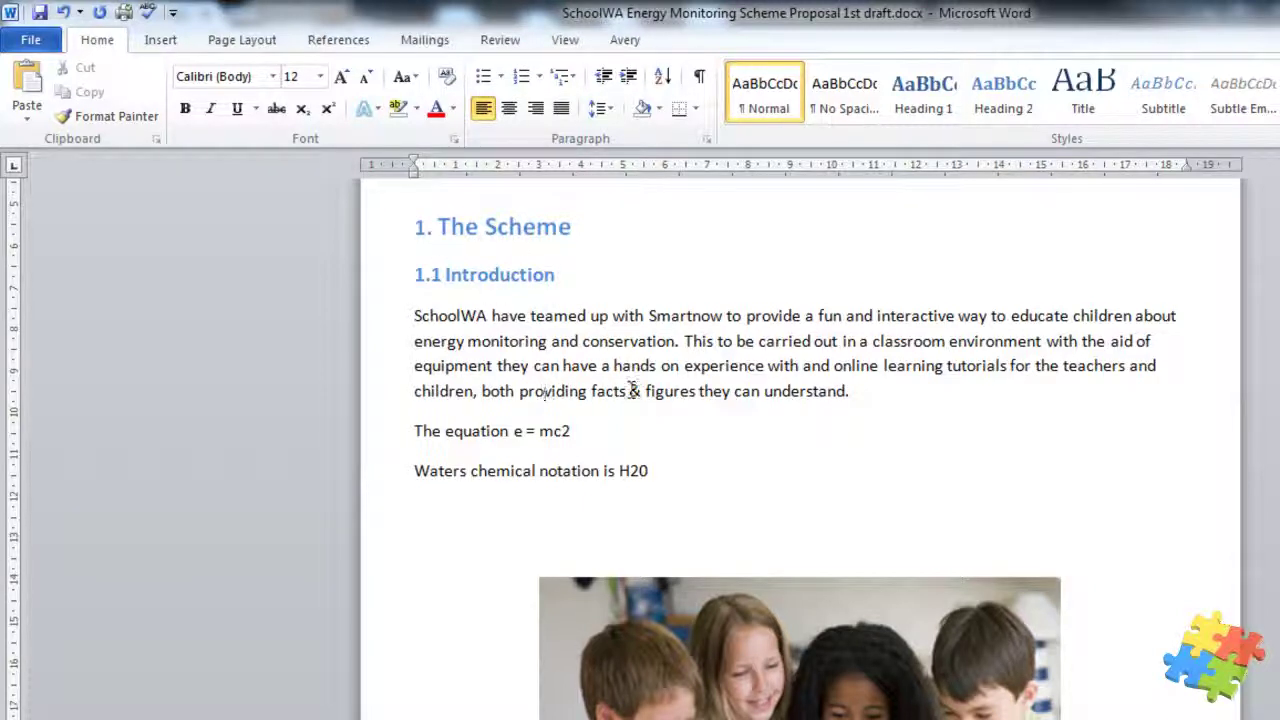
# Step: Apply strikethrough to "& figures" in the introduction paragraph and remove it again
pyautogui.moveTo(630, 392); pyautogui.dragTo(697, 393)
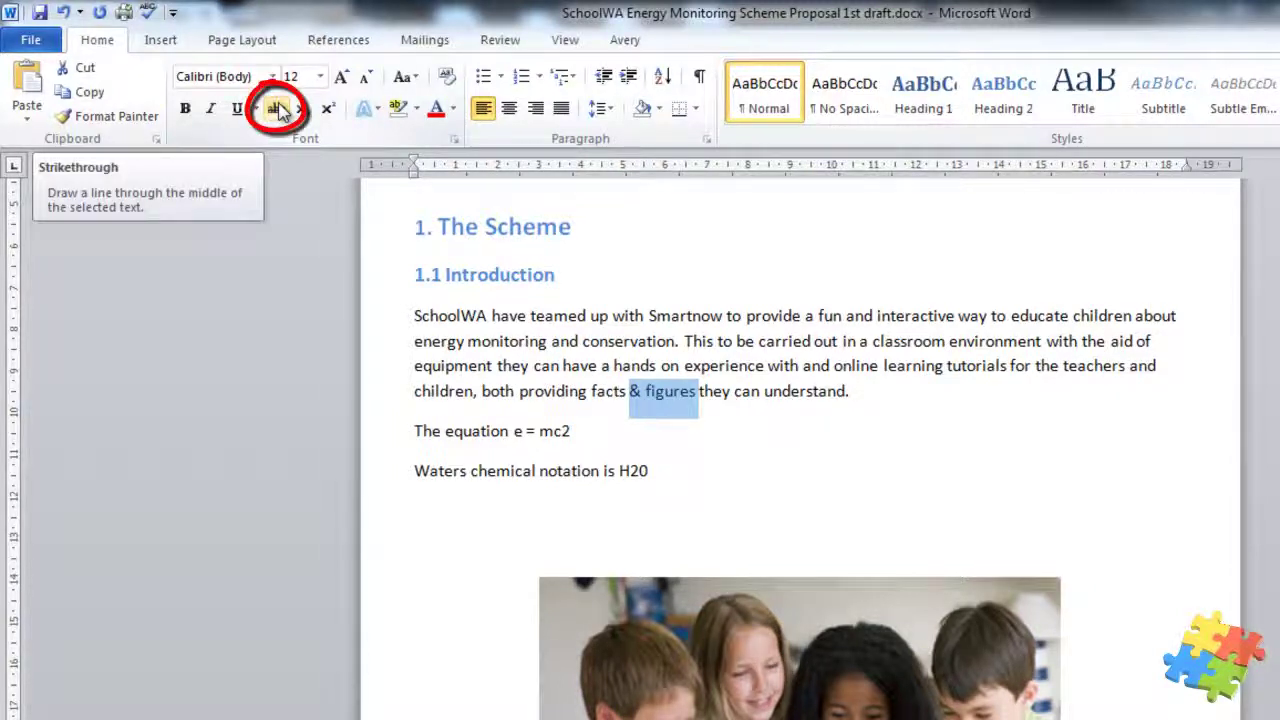
pyautogui.click(277, 109)
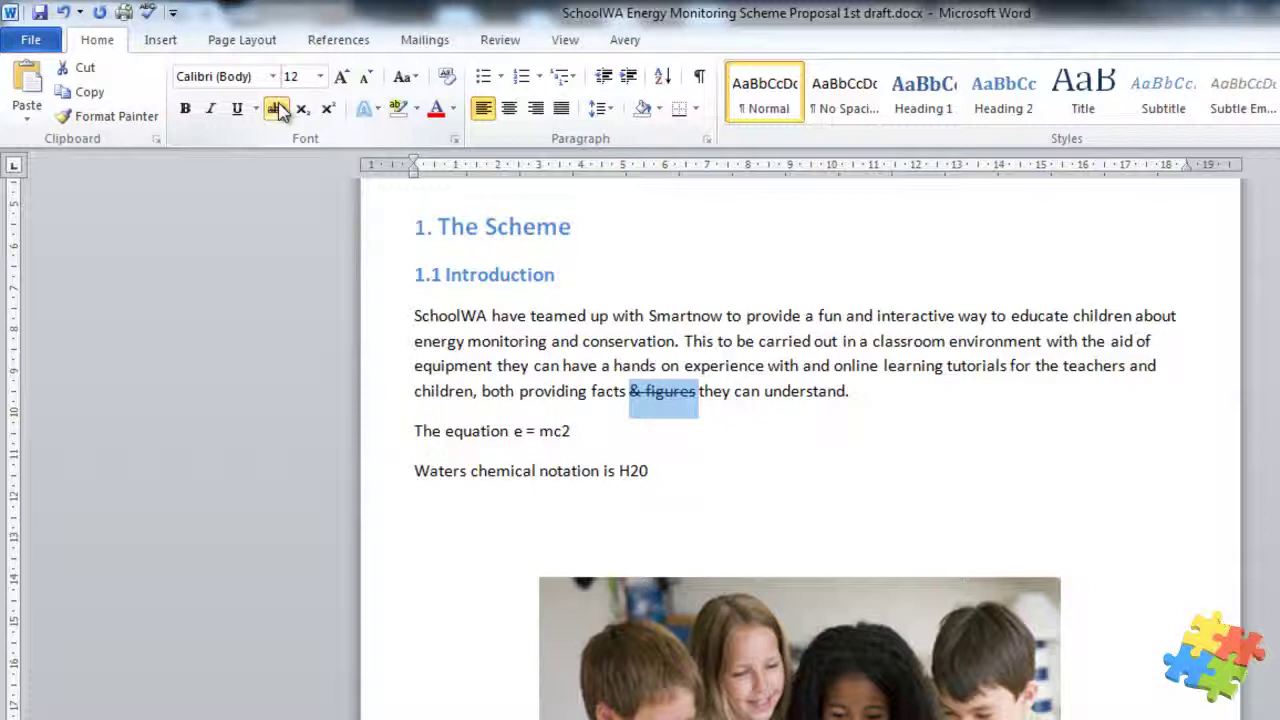
pyautogui.click(278, 110)
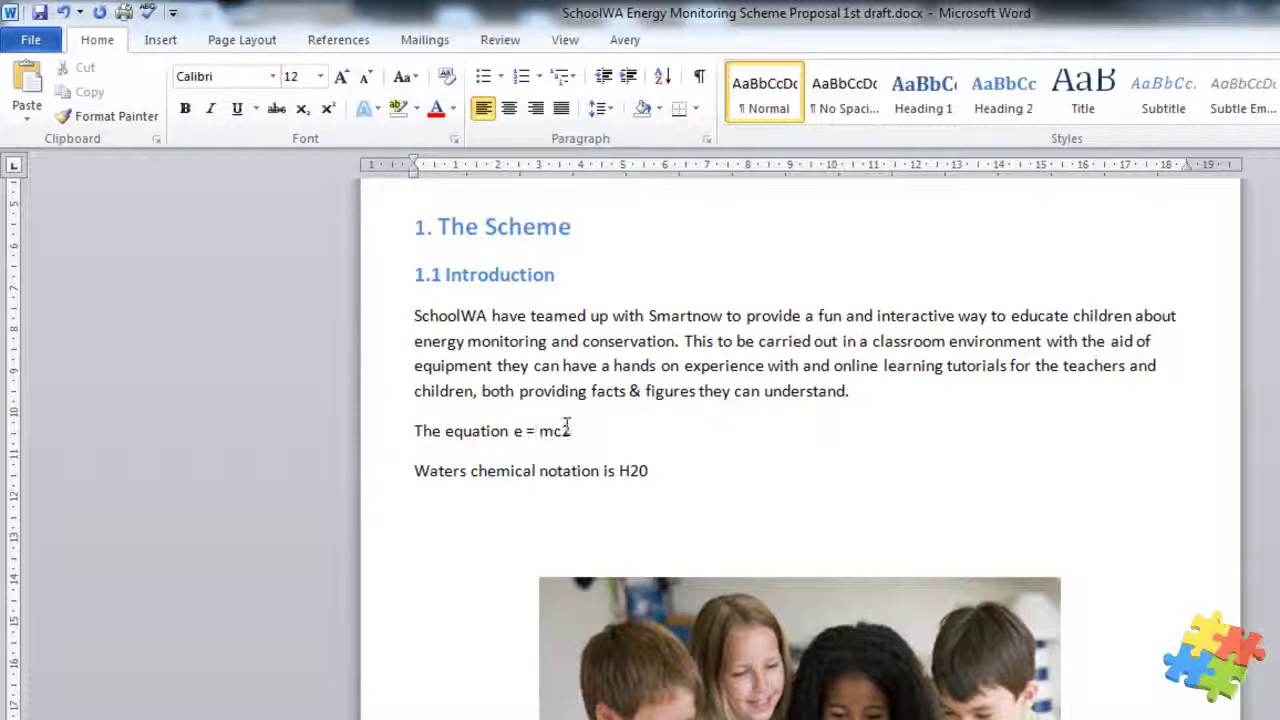
# Step: Make the 2 in "e = mc2" superscript and the 2 in "H20" subscript
pyautogui.moveTo(572, 431); pyautogui.dragTo(563, 431)
pyautogui.click(328, 112)
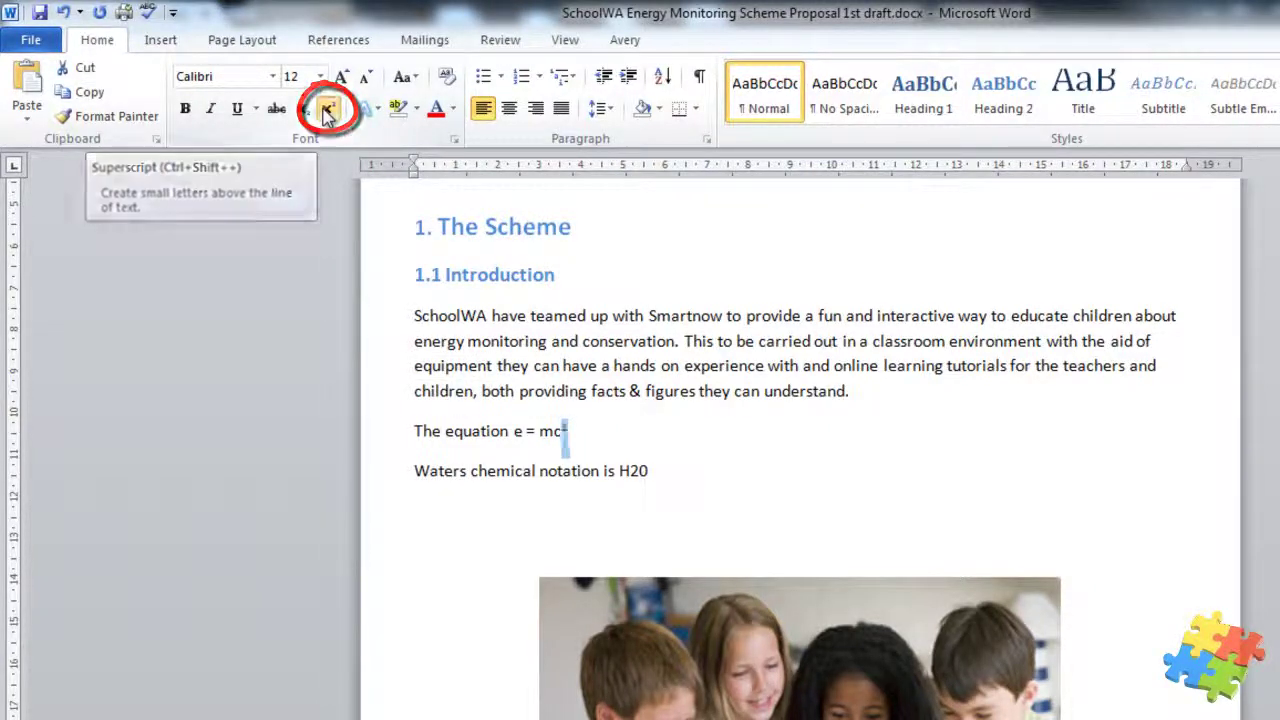
pyautogui.moveTo(638, 471); pyautogui.dragTo(628, 471)
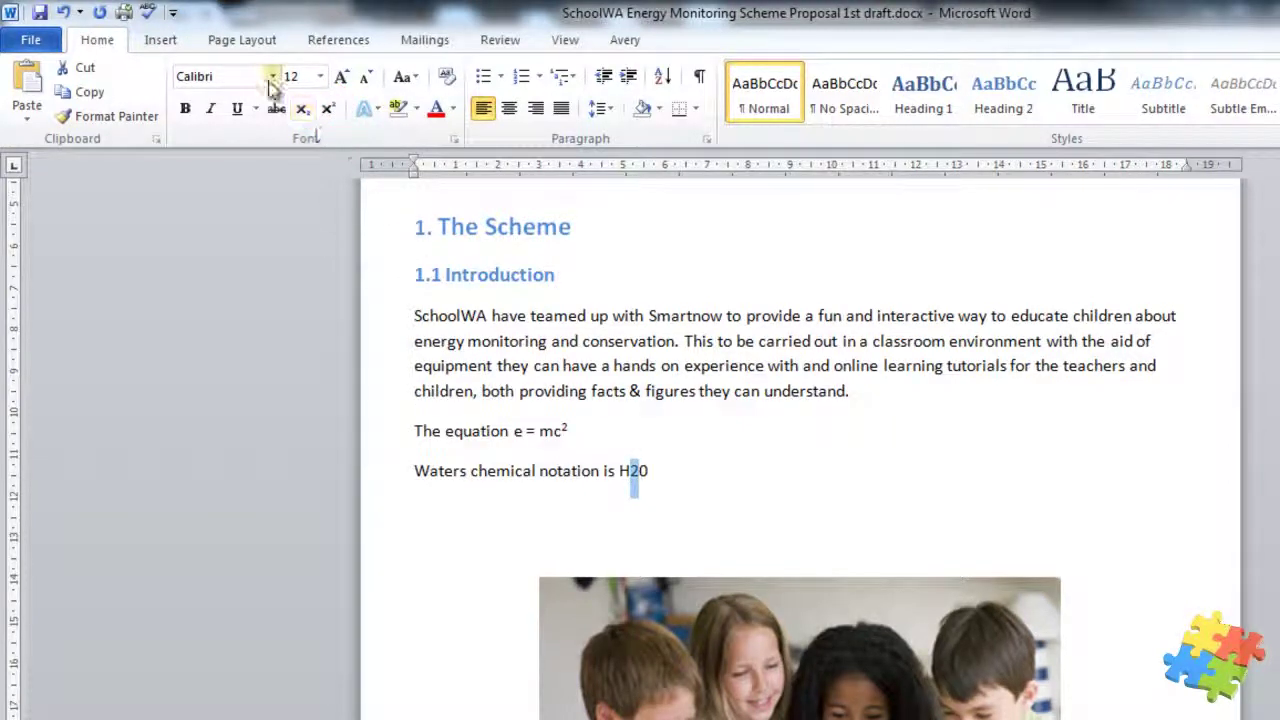
pyautogui.click(302, 110)
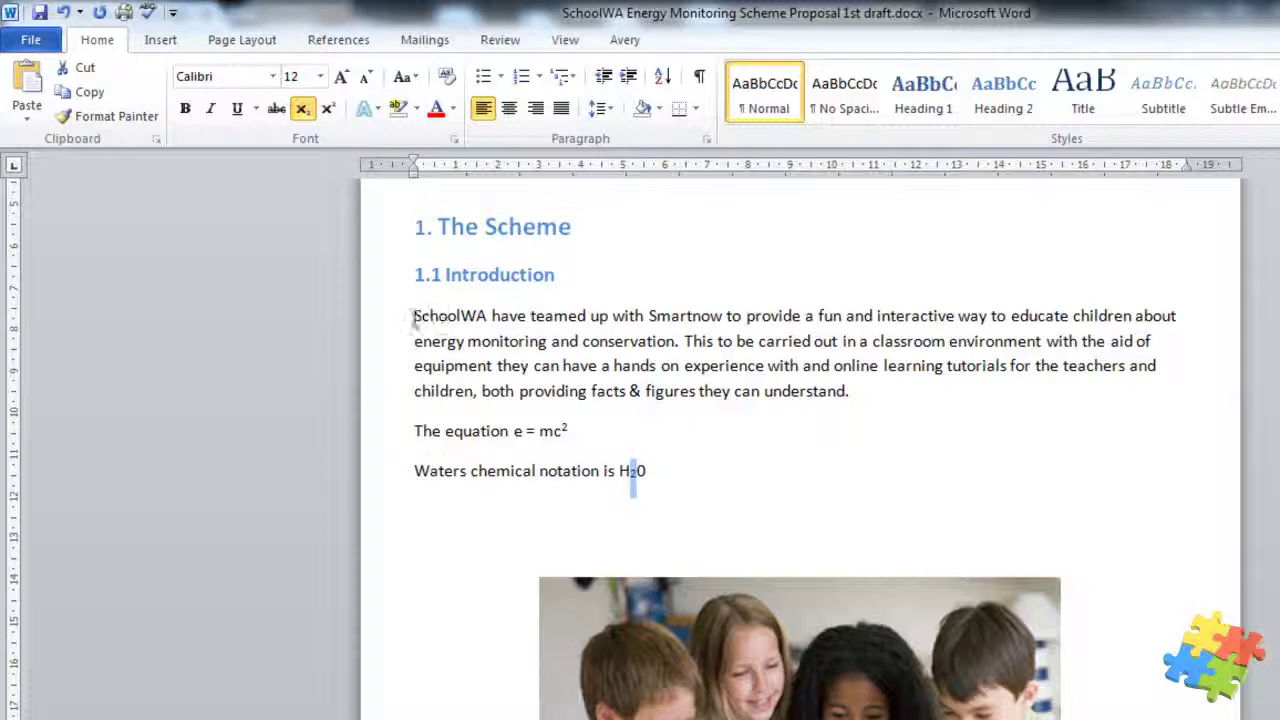
# Step: Change the whole introduction paragraph to sentence case
pyautogui.moveTo(413, 318); pyautogui.dragTo(852, 392)
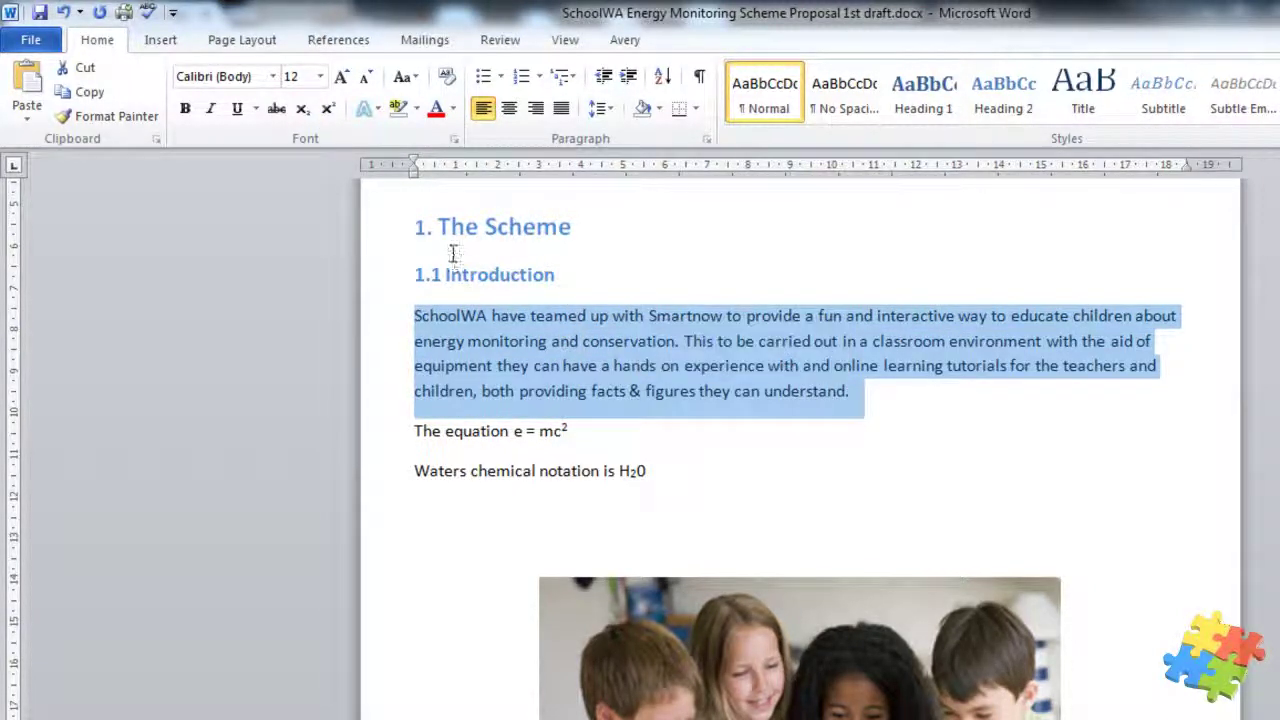
pyautogui.click(408, 78)
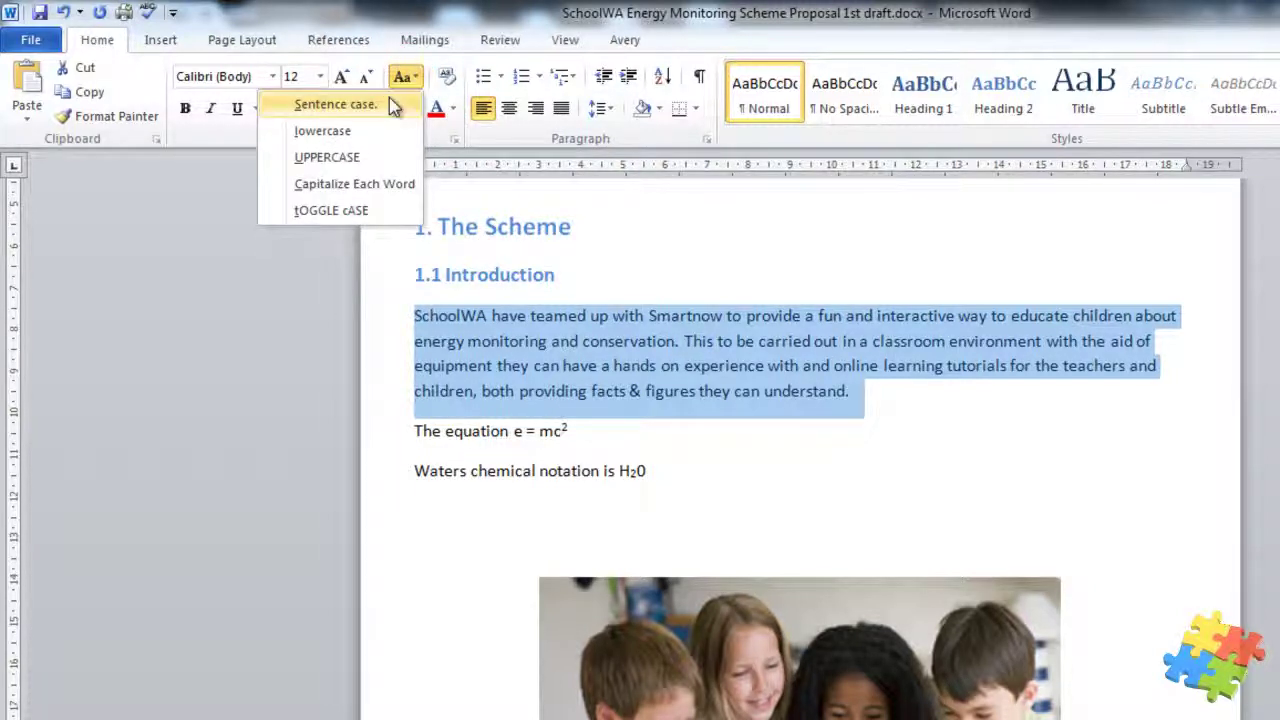
pyautogui.click(391, 102)
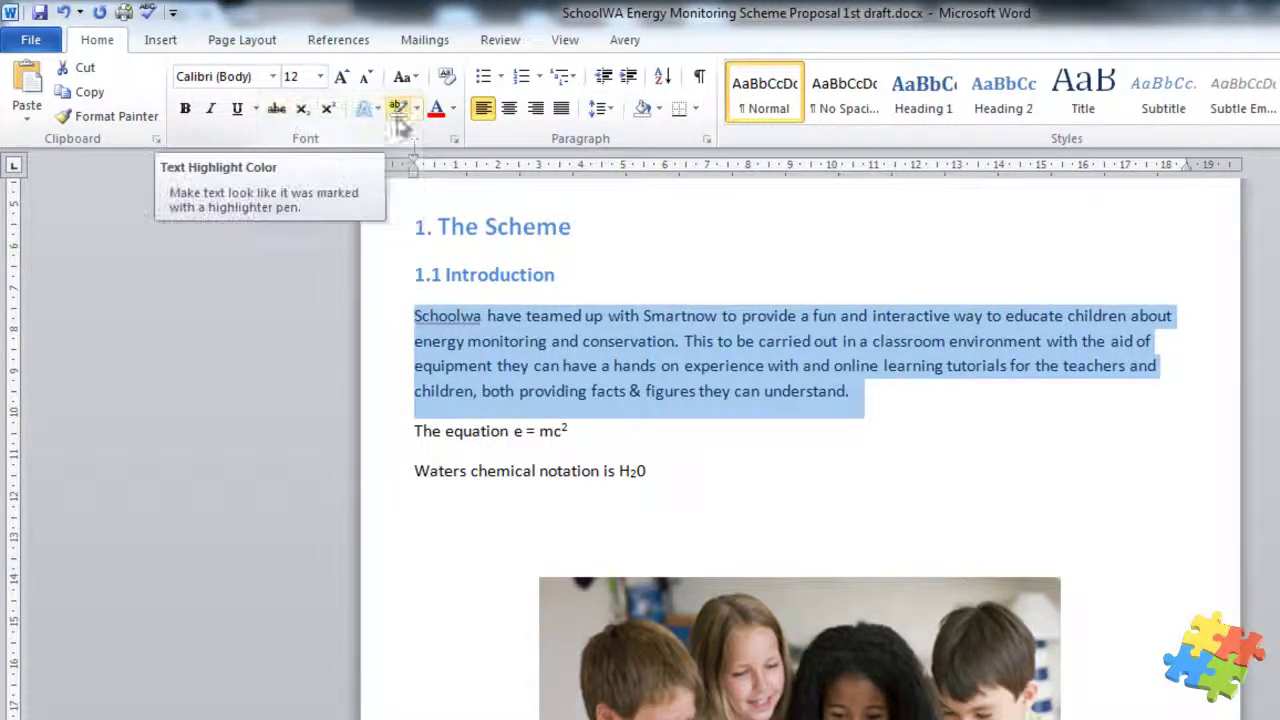
# Step: Reselect the introduction paragraph and change it to lowercase, followed by UPPERCASE
pyautogui.click(414, 314)
pyautogui.moveTo(414, 312); pyautogui.dragTo(857, 390)
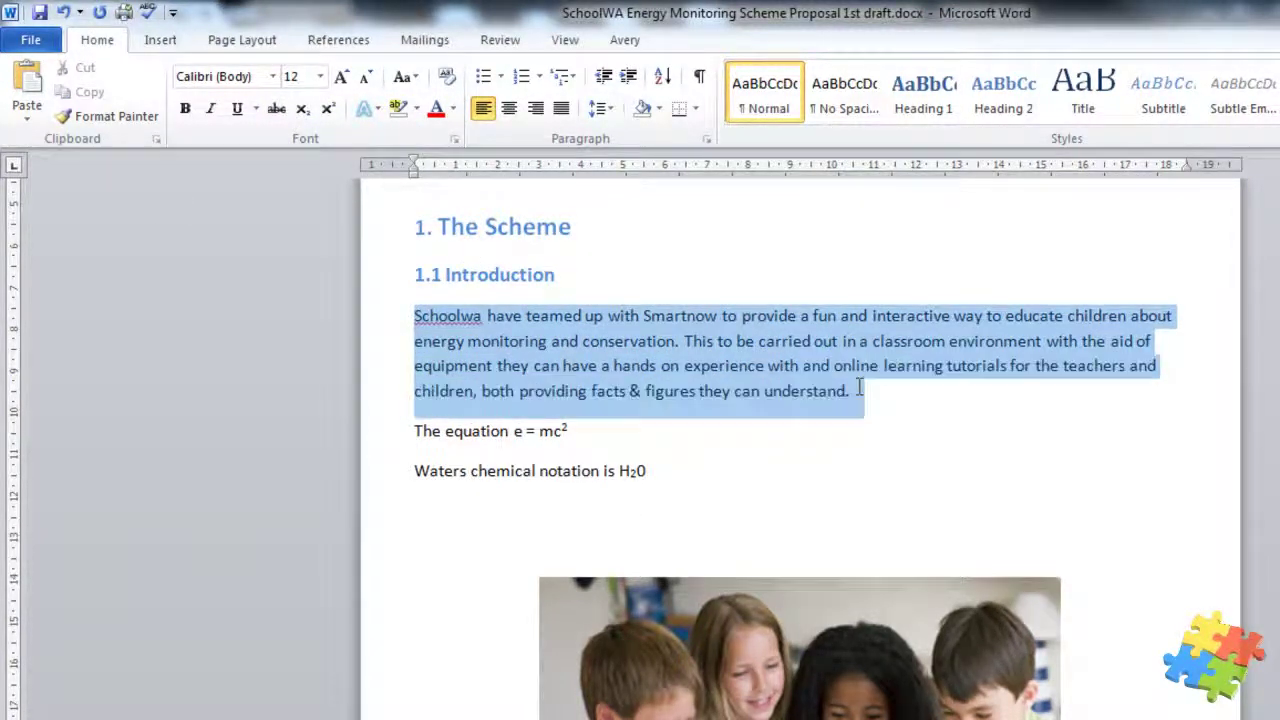
pyautogui.click(416, 78)
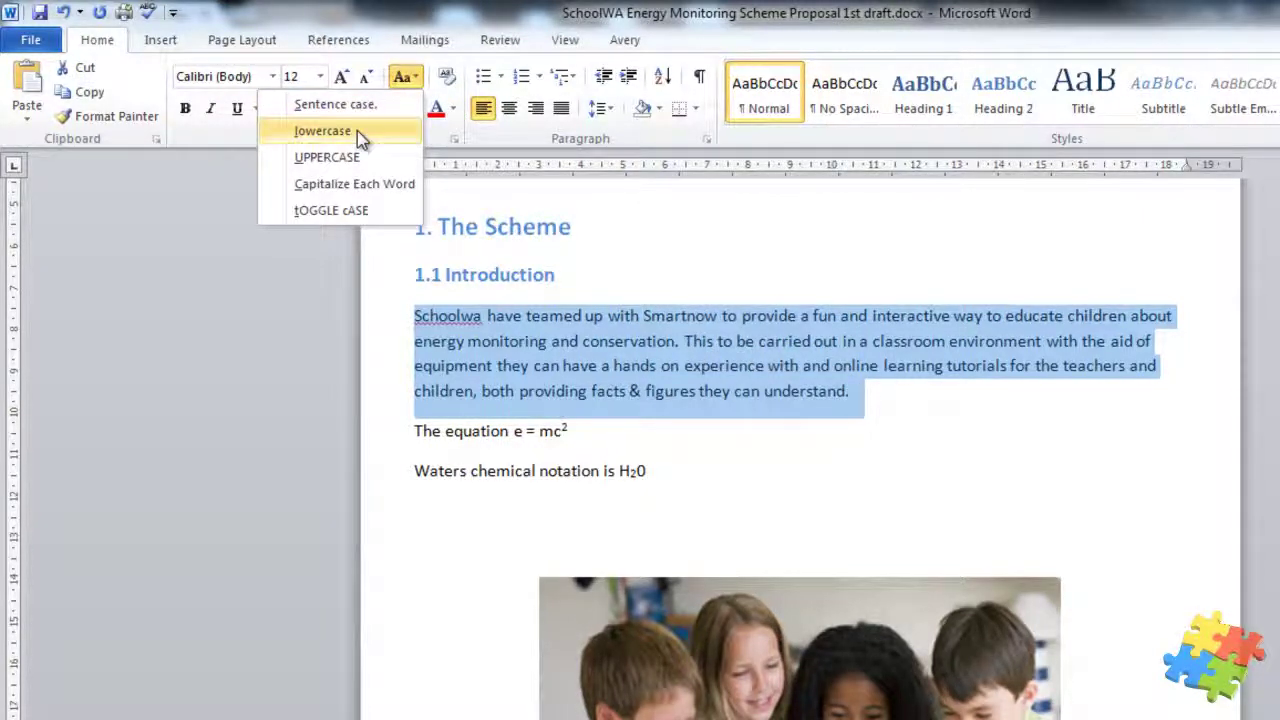
pyautogui.click(357, 130)
pyautogui.click(408, 78)
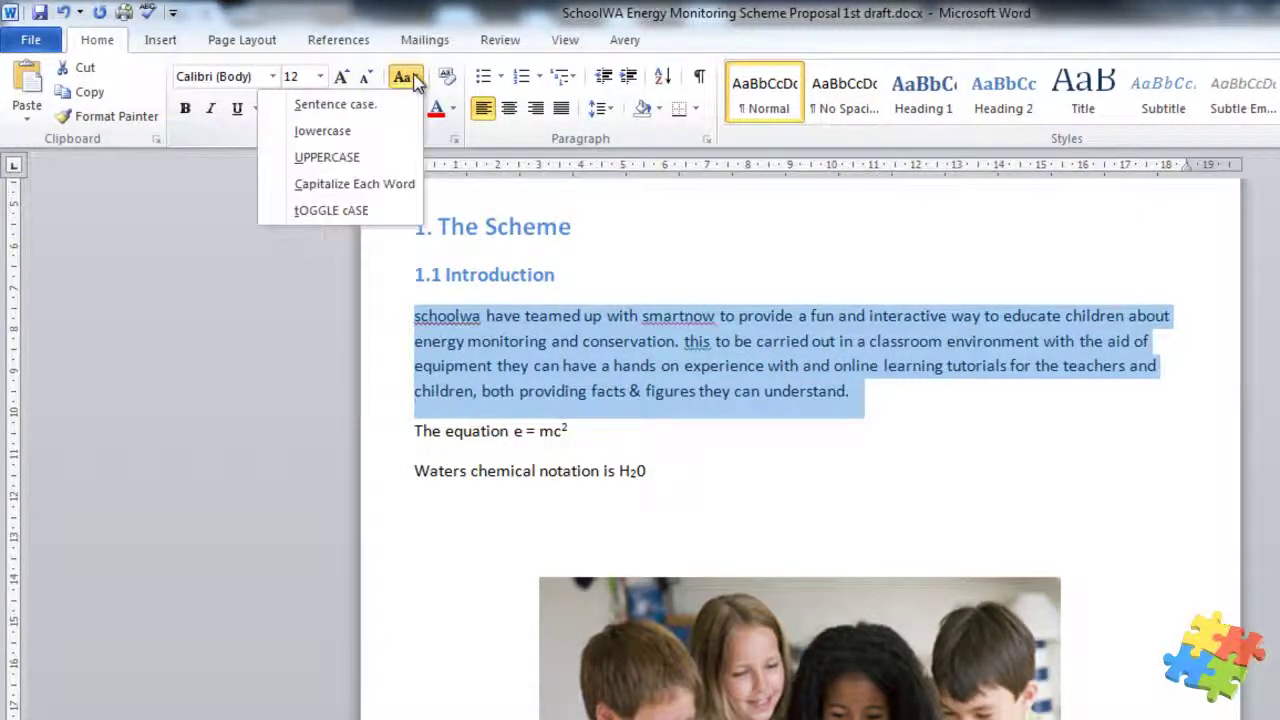
pyautogui.click(355, 158)
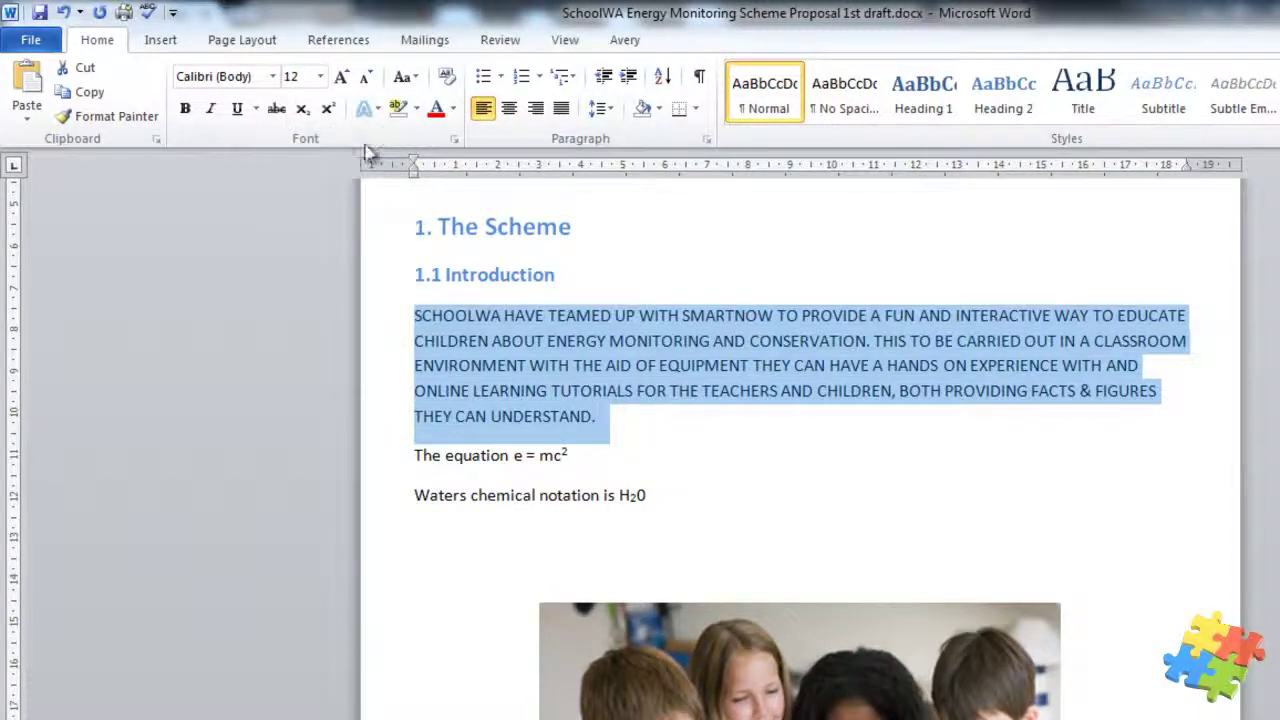
# Step: Capitalize each word of the selected introduction paragraph
pyautogui.click(410, 78)
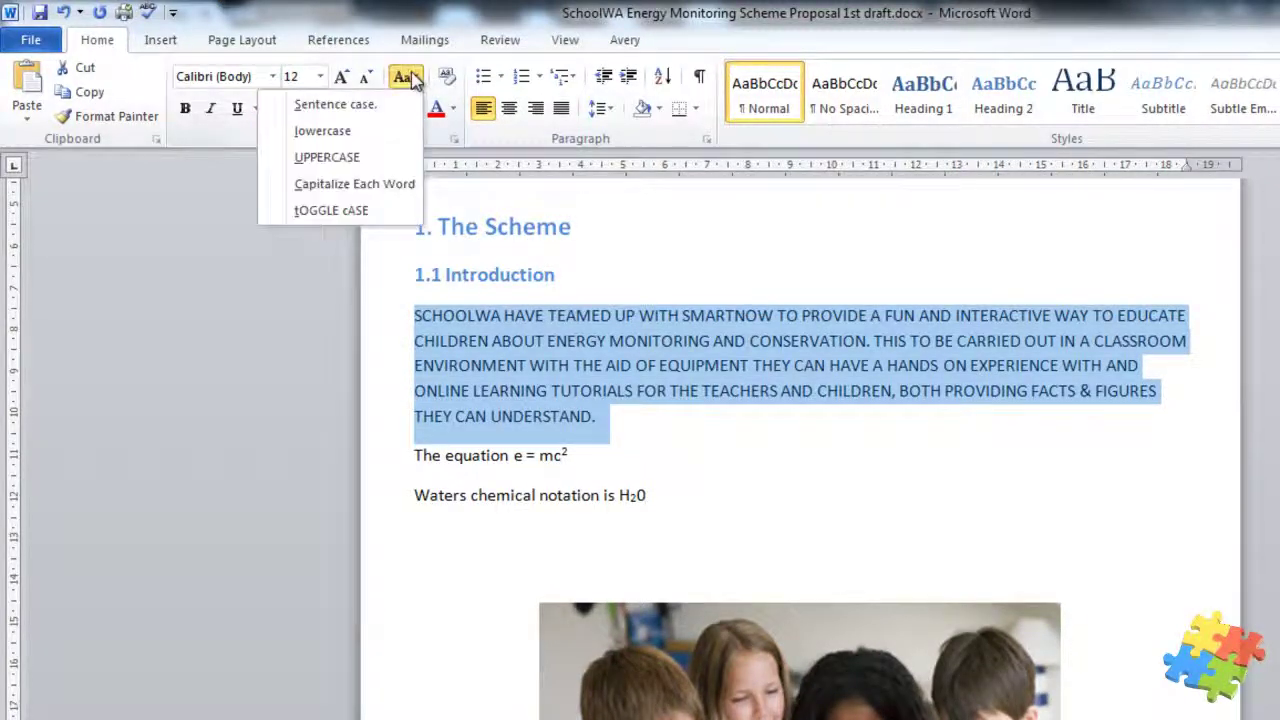
pyautogui.click(370, 184)
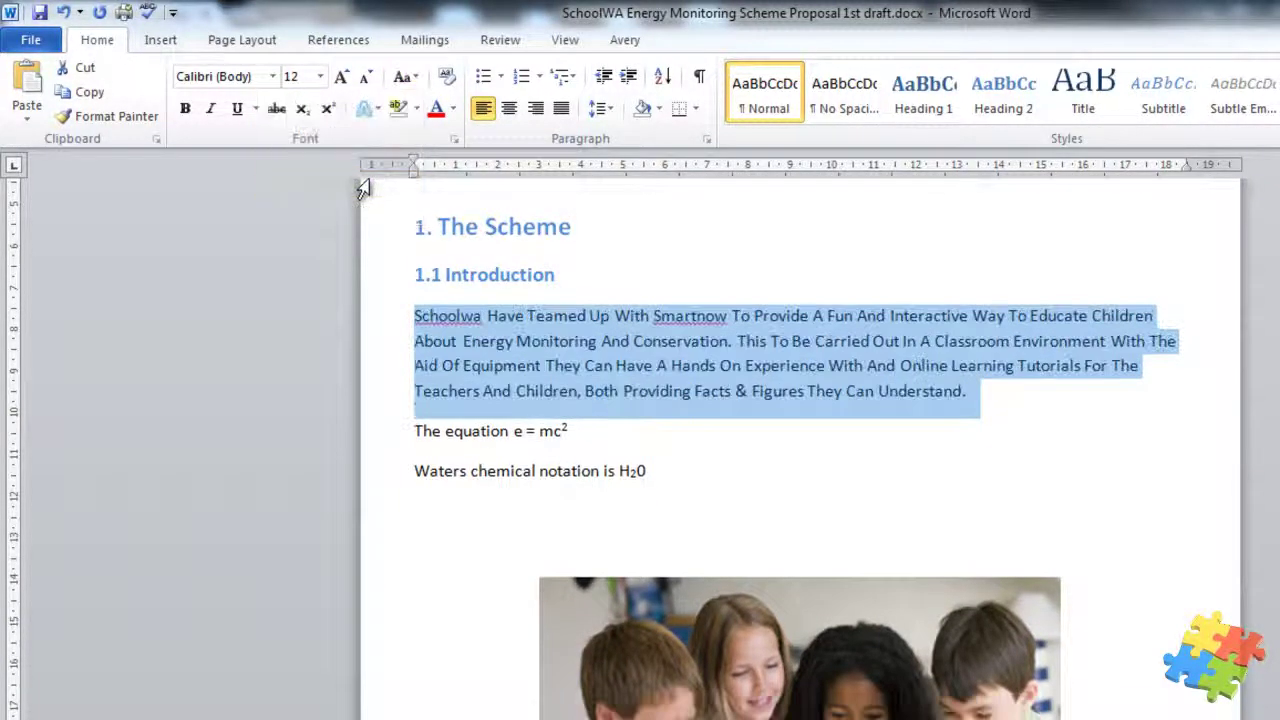
# Step: Apply toggle case to the introduction paragraph twice and deselect the text
pyautogui.click(405, 78)
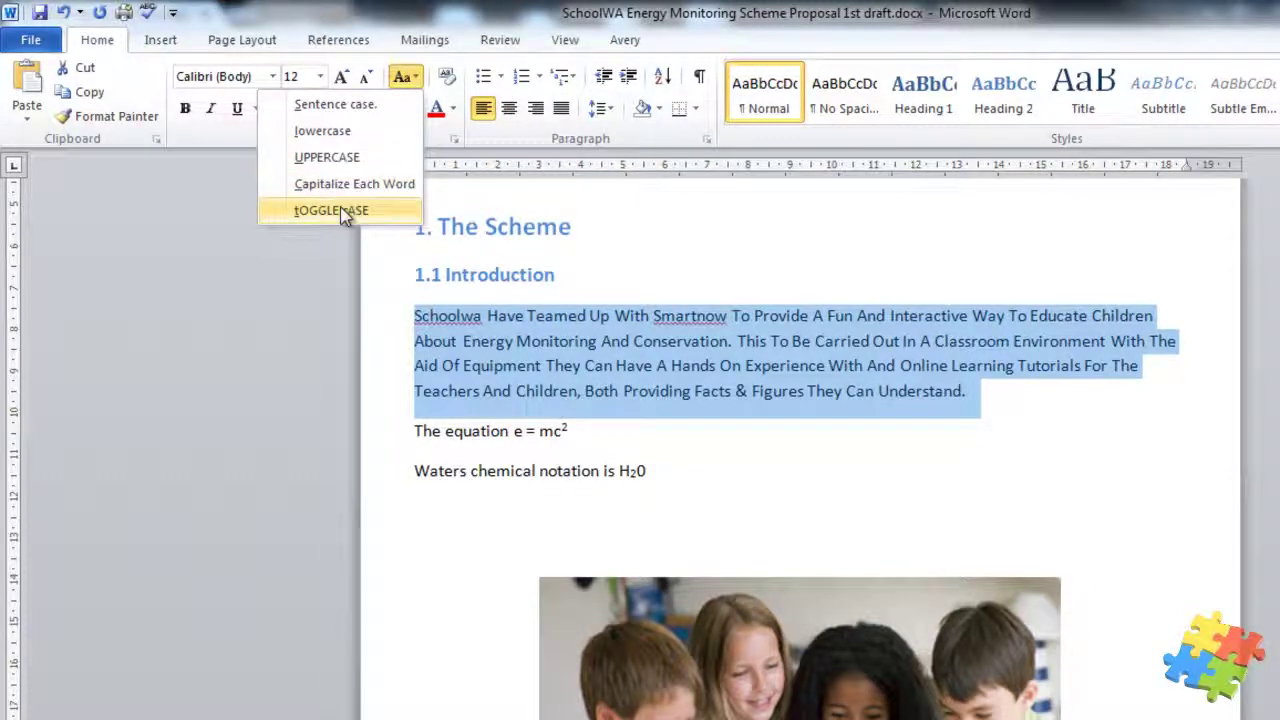
pyautogui.click(340, 211)
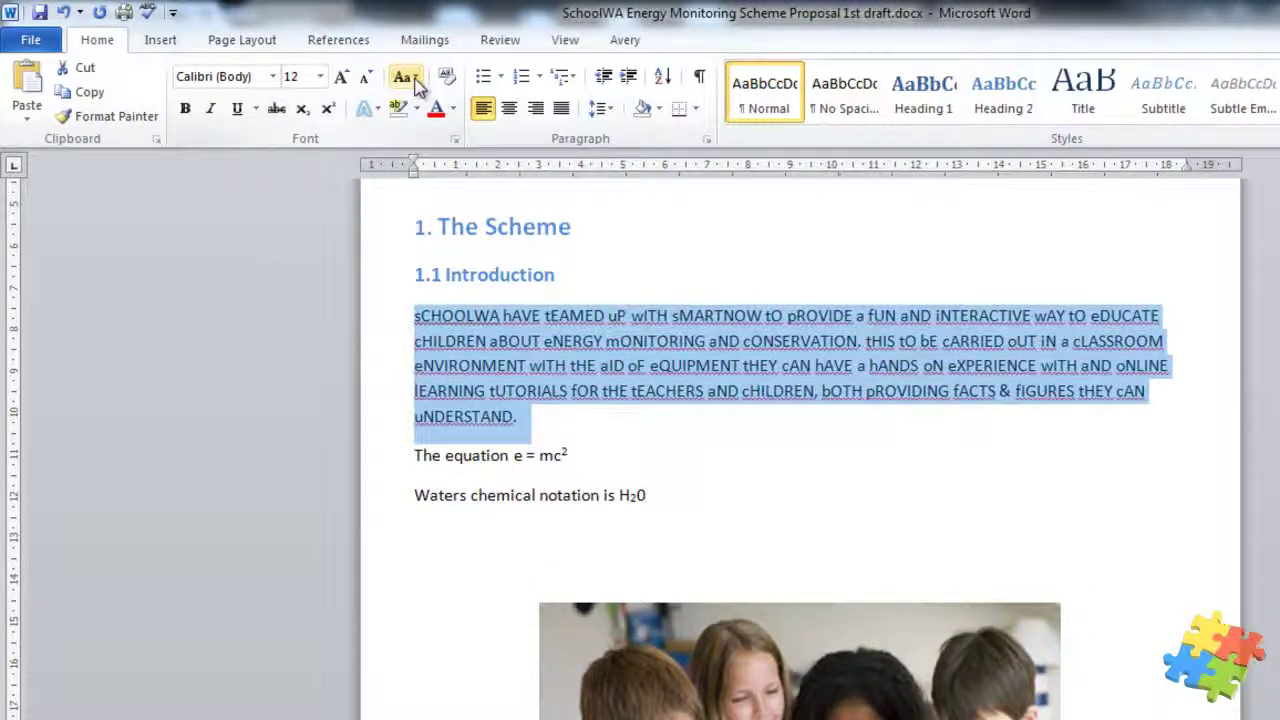
pyautogui.click(410, 80)
pyautogui.click(352, 210)
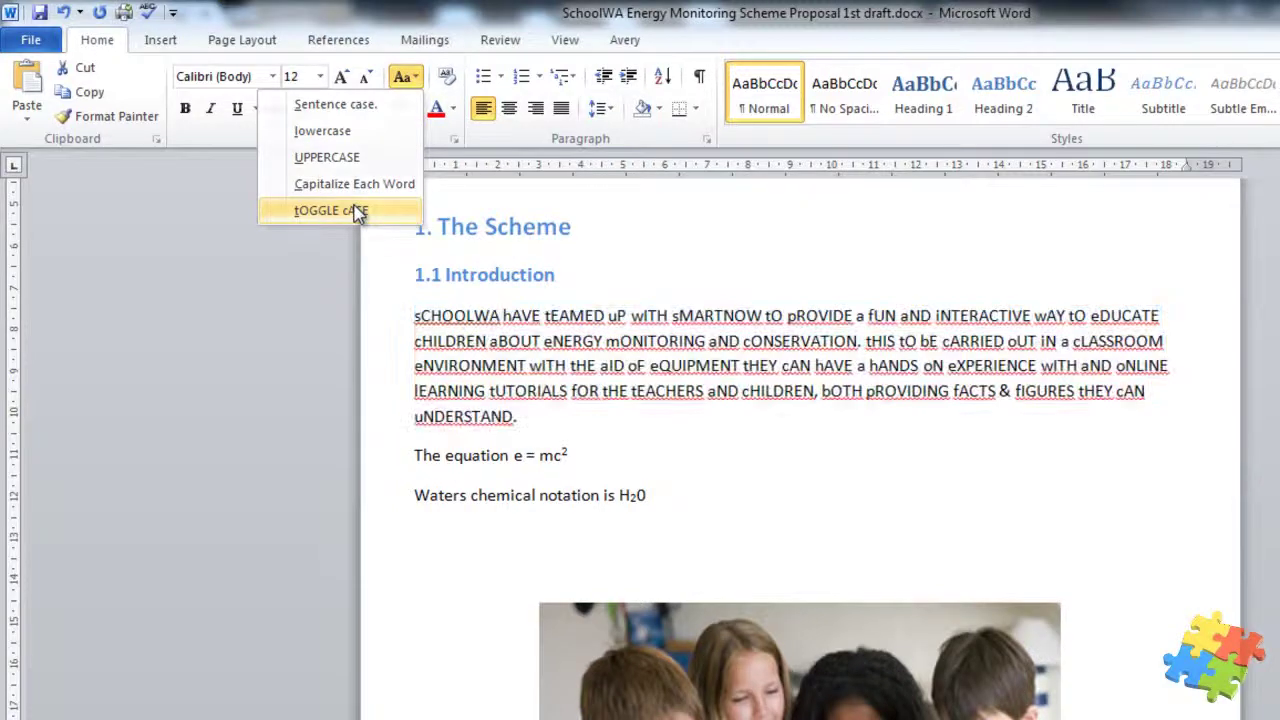
pyautogui.click(540, 339)
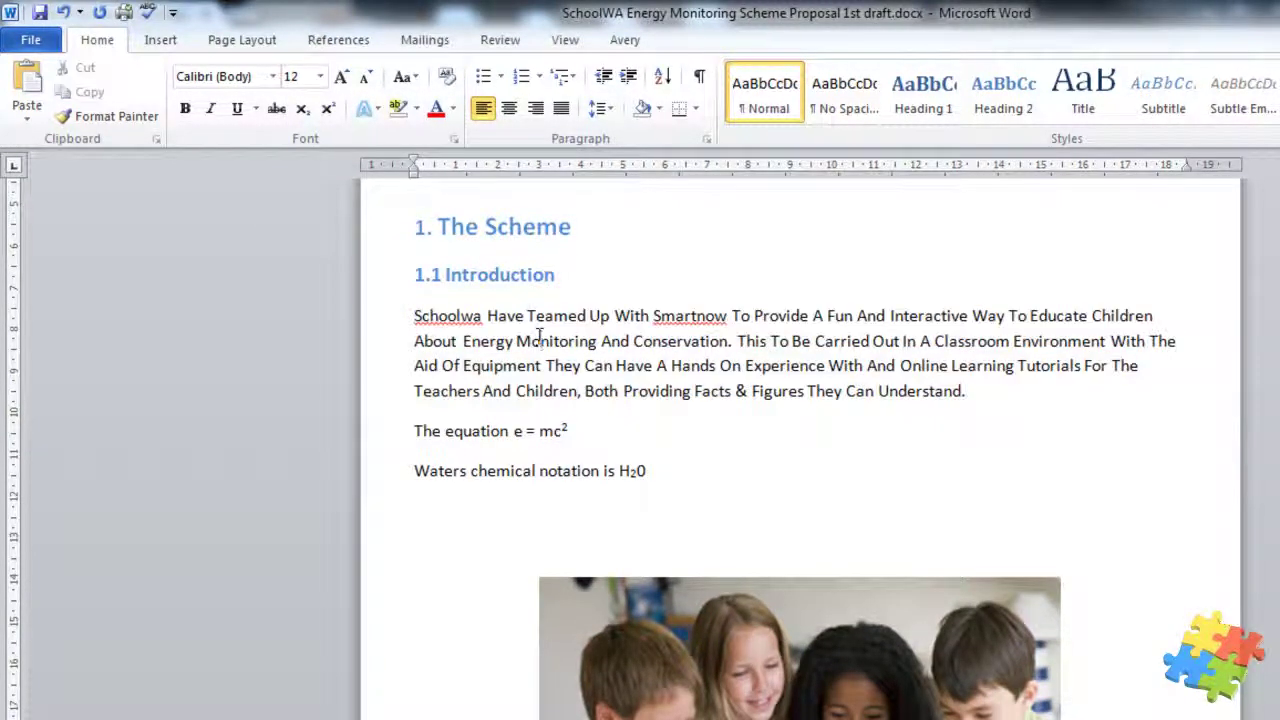
# Step: Undo the last six case changes to the introduction paragraph in one go and deselect the text
pyautogui.click(79, 13)
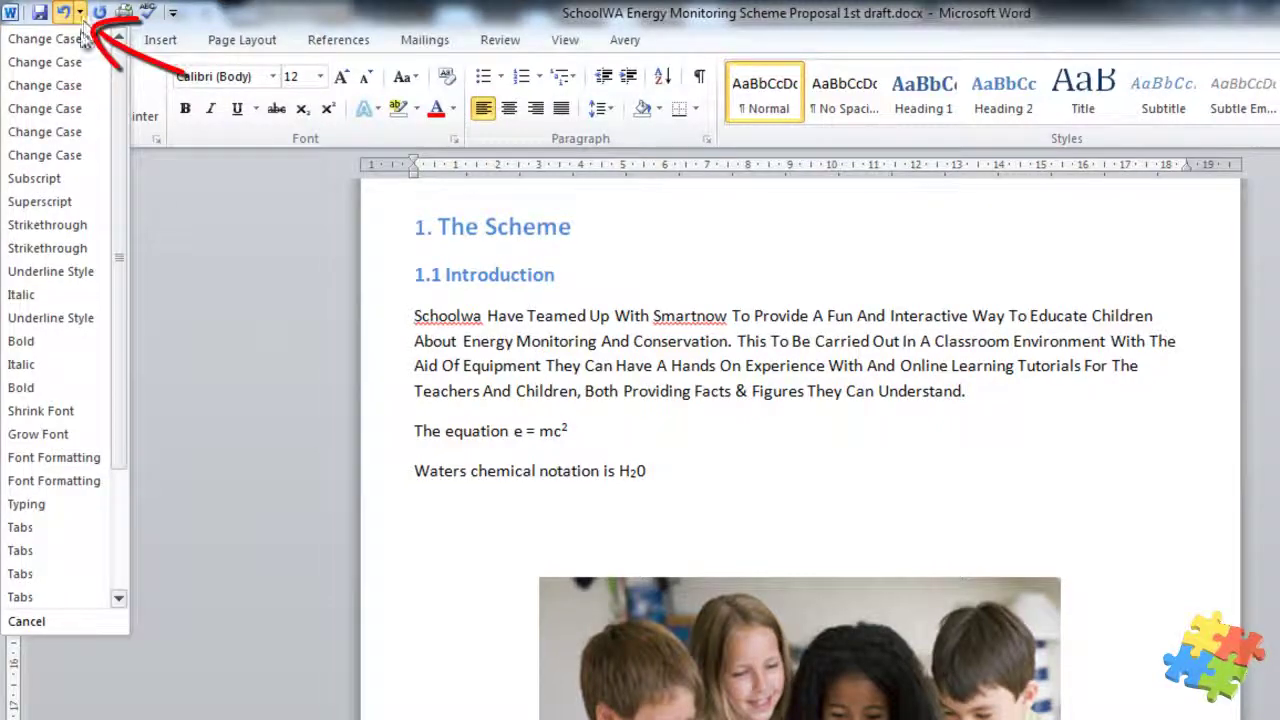
pyautogui.click(74, 158)
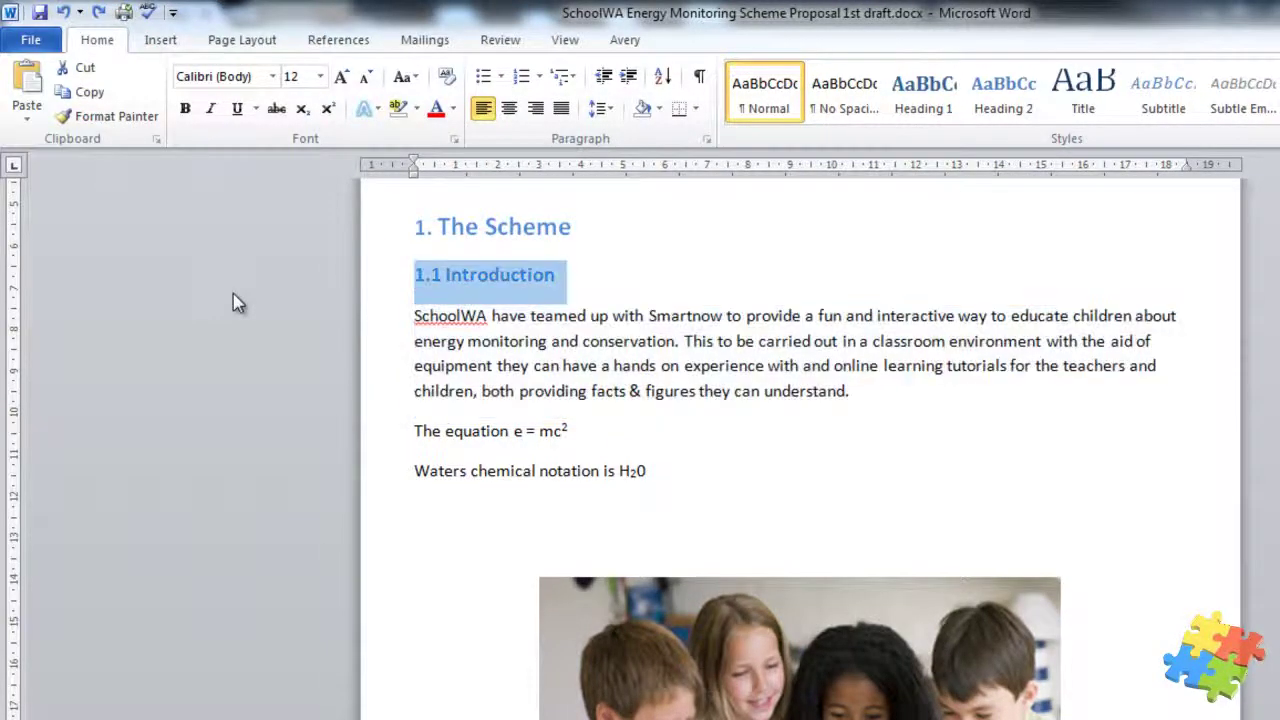
pyautogui.click(446, 363)
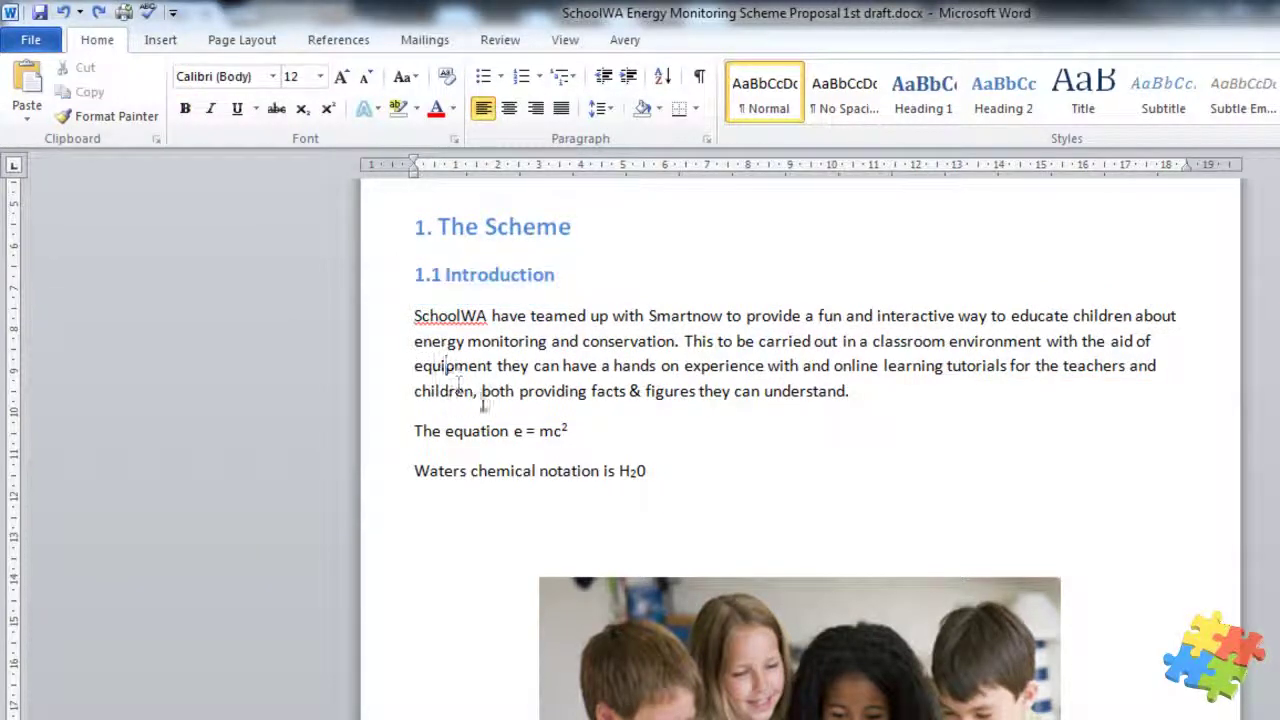
# Step: Highlight the word "SchoolWA" at the start of the introduction paragraph in yellow
pyautogui.moveTo(414, 313); pyautogui.dragTo(490, 318)
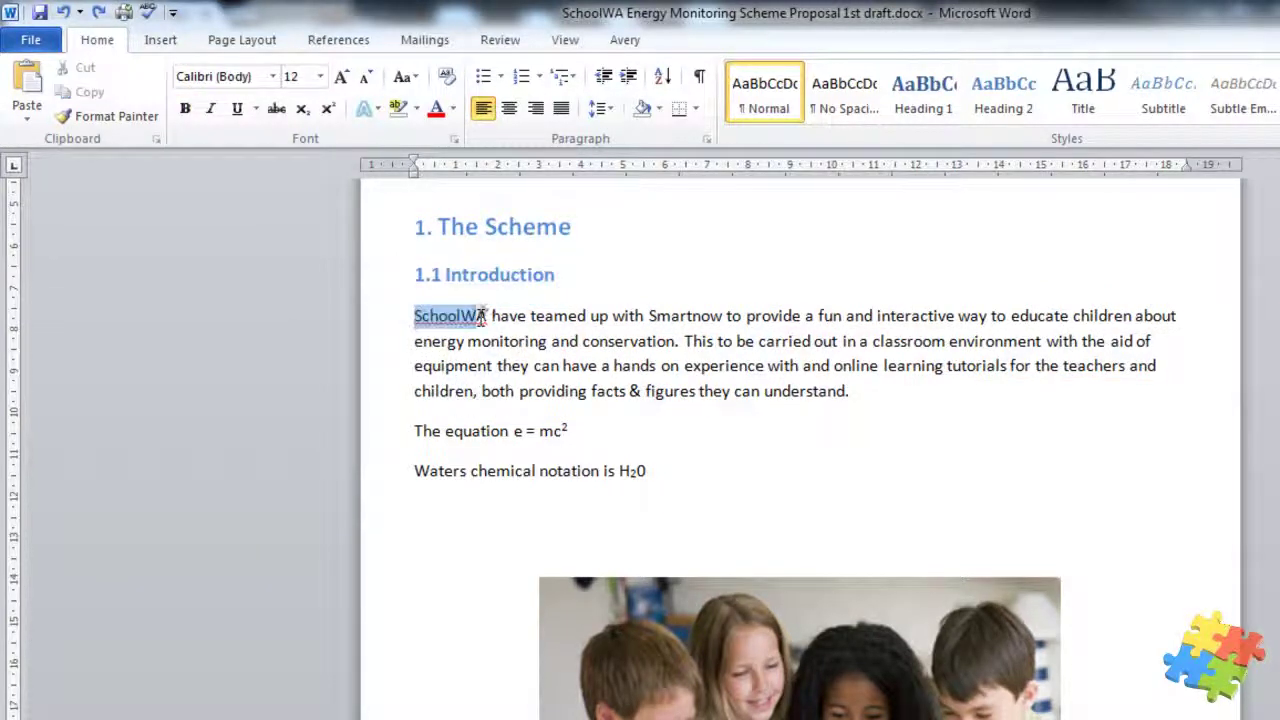
pyautogui.click(417, 110)
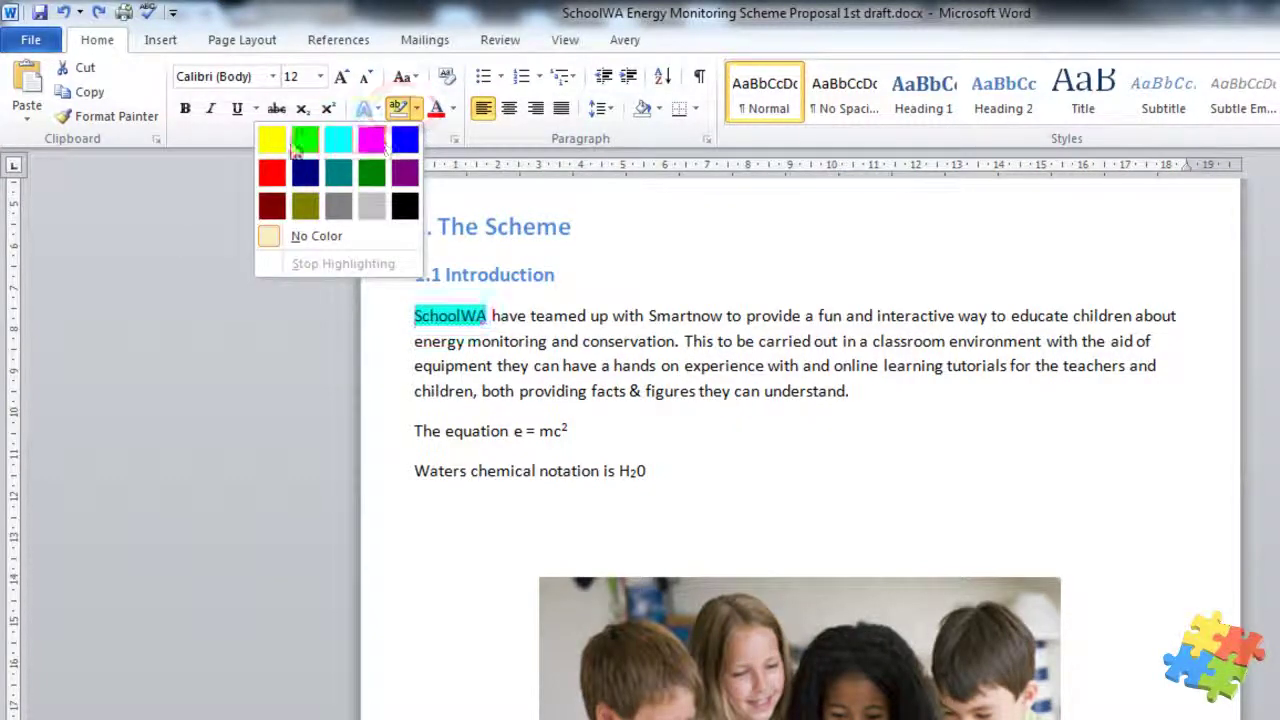
pyautogui.click(270, 140)
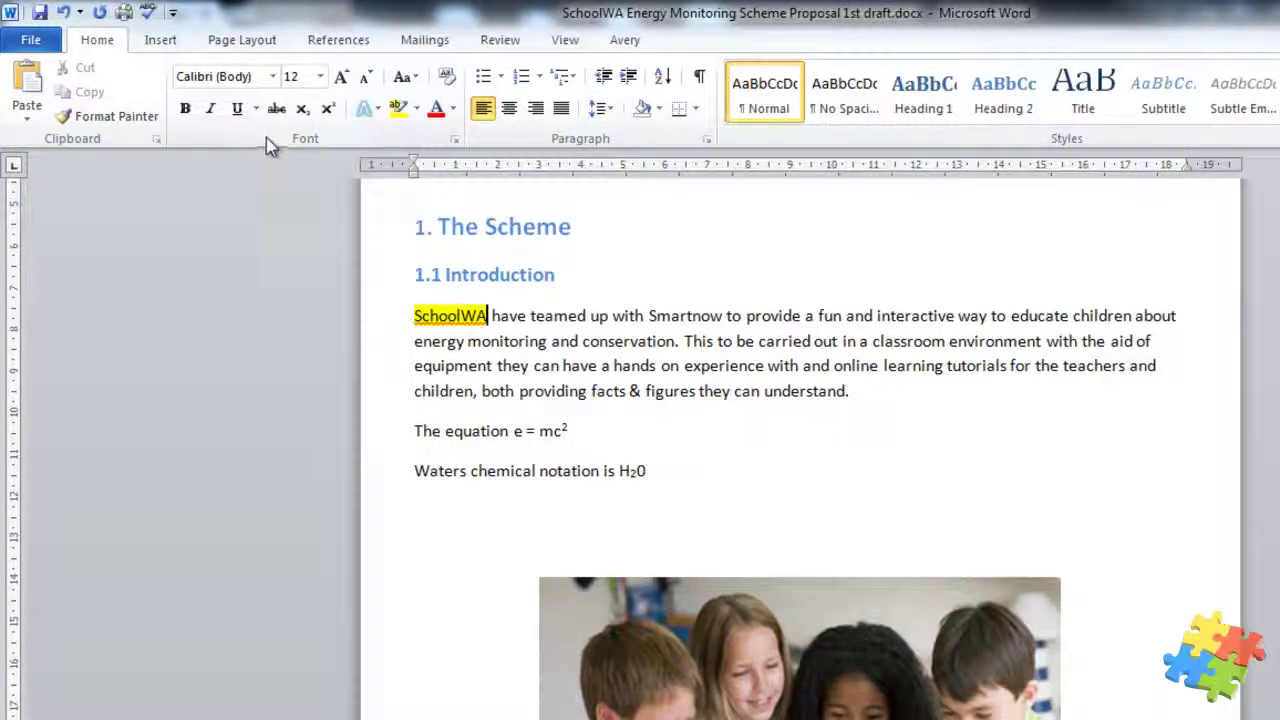
# Step: Apply a pink highlight over "choolWA" in the word "SchoolWA", and undo both the pink and yellow highlights
pyautogui.click(419, 110)
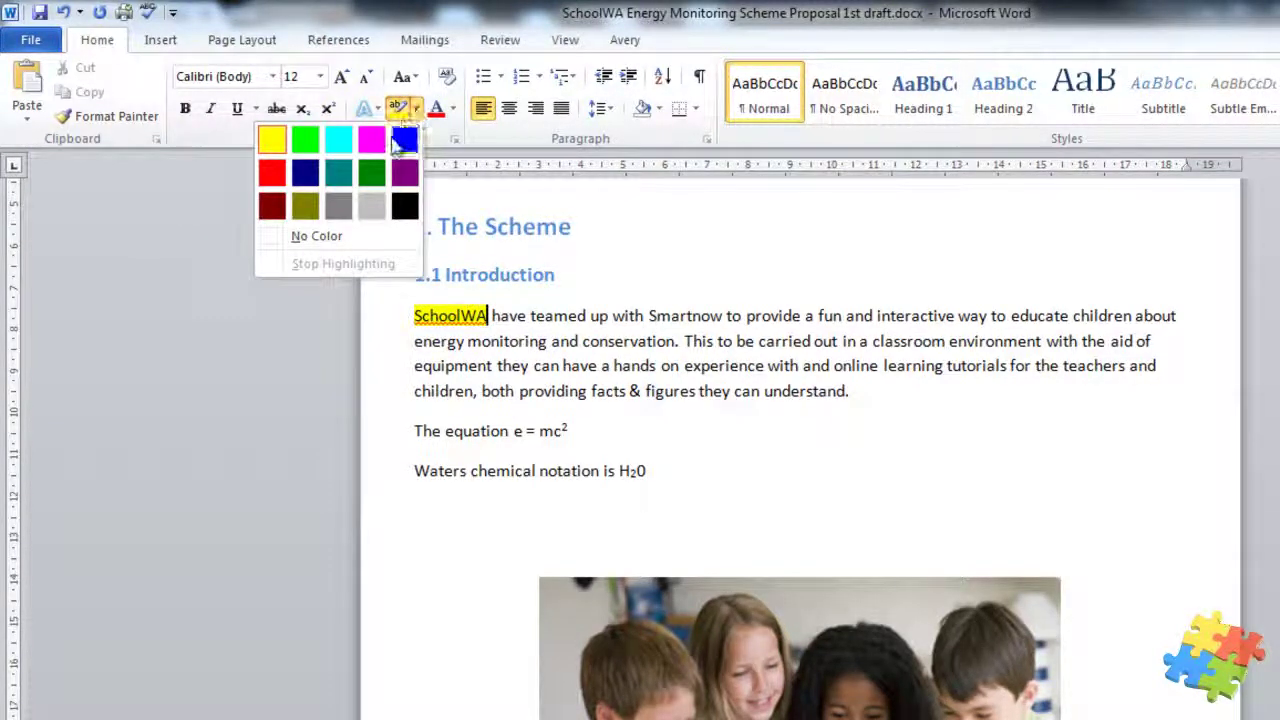
pyautogui.click(368, 134)
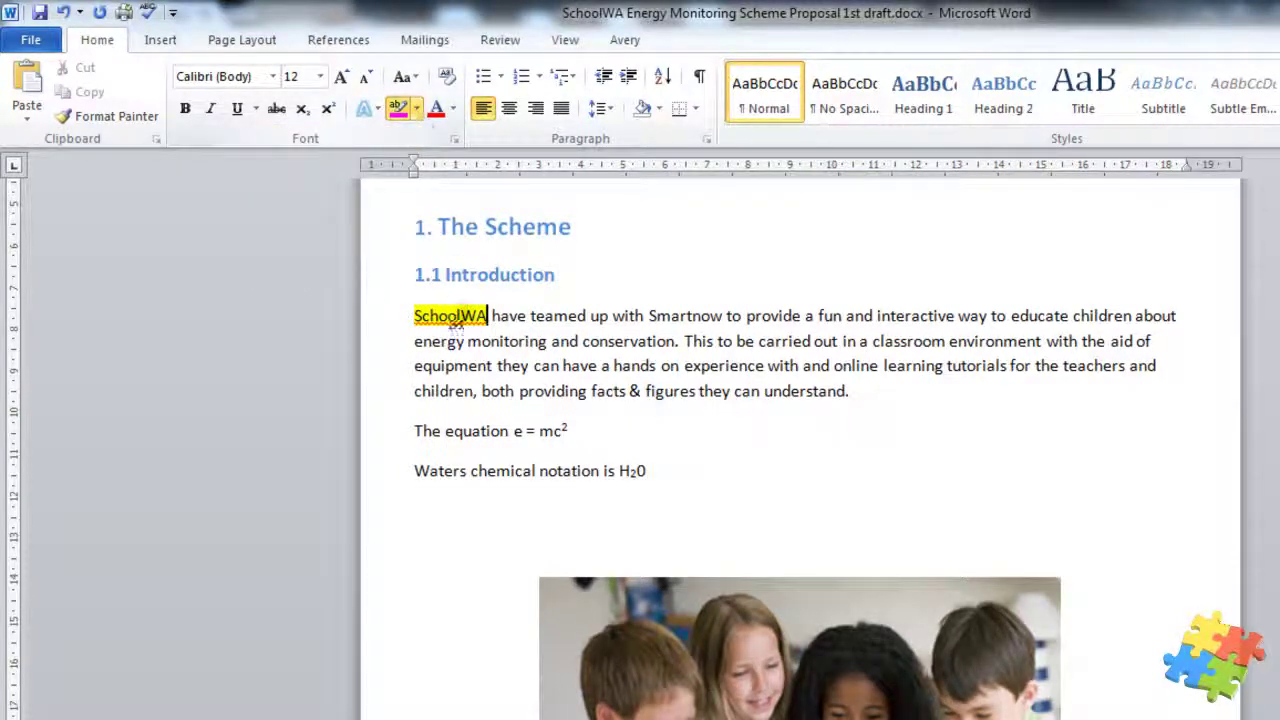
pyautogui.moveTo(486, 316); pyautogui.dragTo(421, 316)
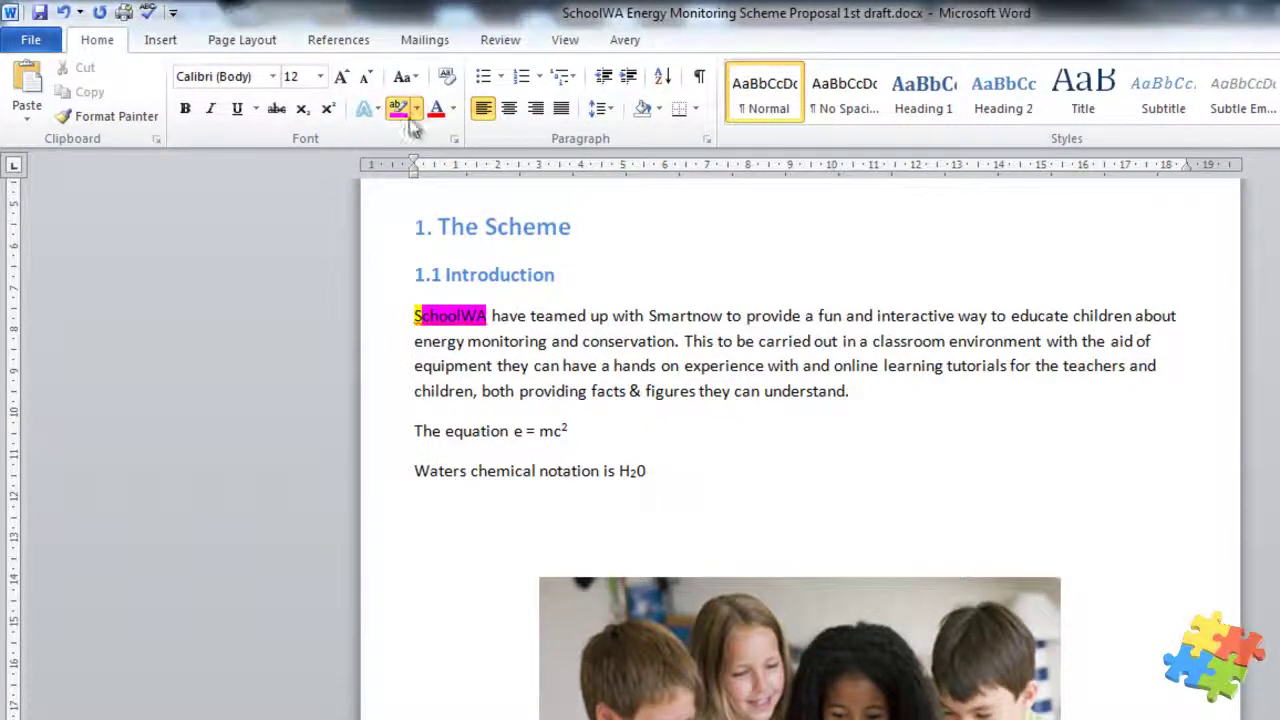
pyautogui.hotkey('ctrl', 'z')
pyautogui.hotkey('ctrl', 'z')
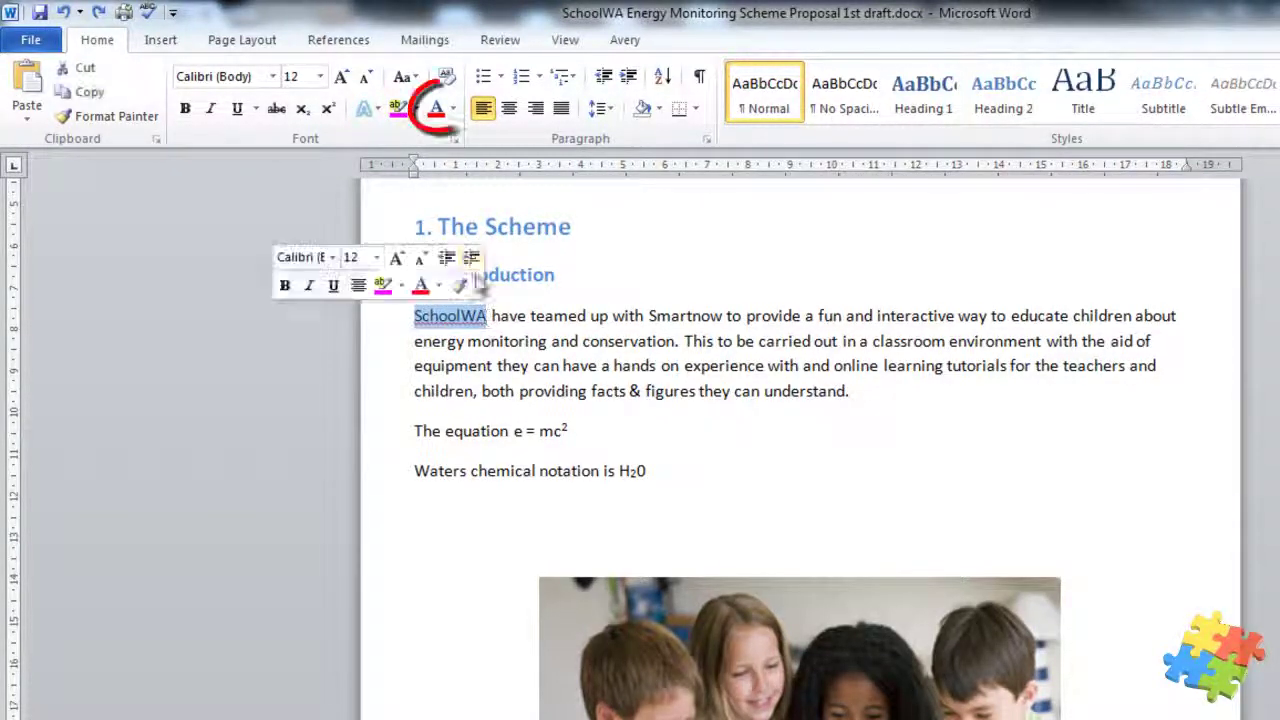
# Step: Set the font colour of the selected word "SchoolWA" to standard red and deselect it
pyautogui.click(456, 108)
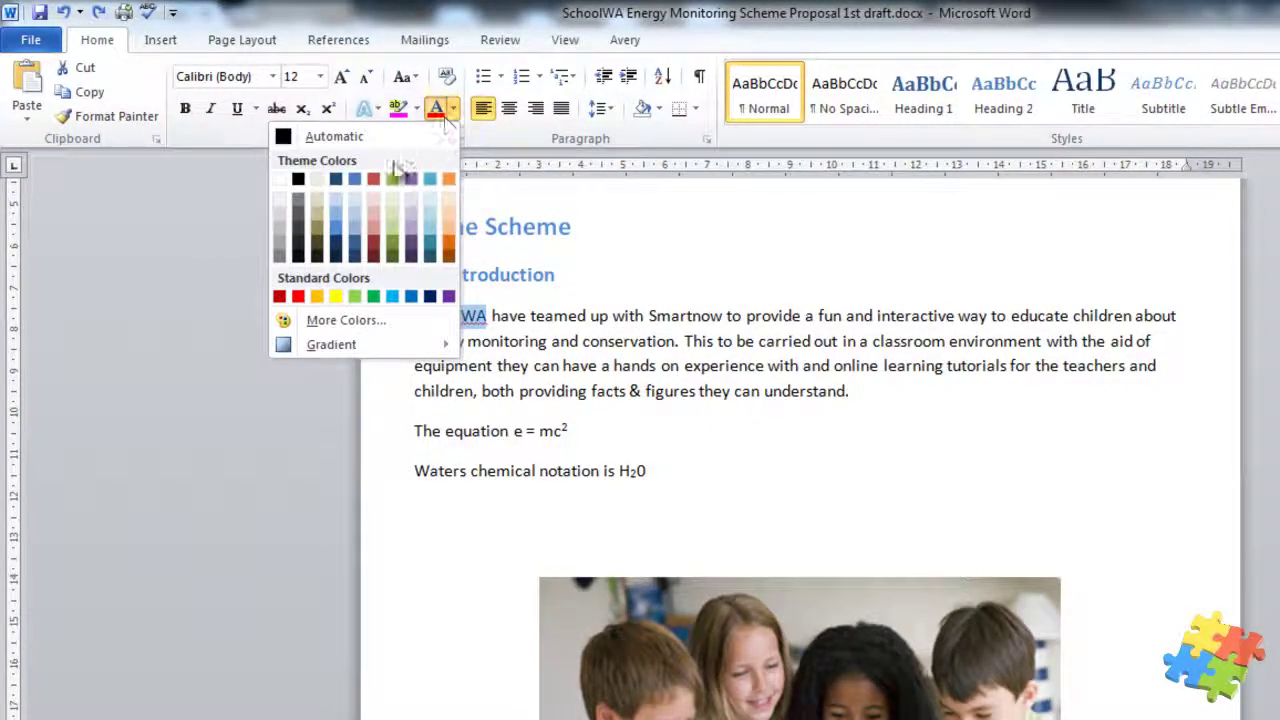
pyautogui.click(298, 296)
pyautogui.click(515, 340)
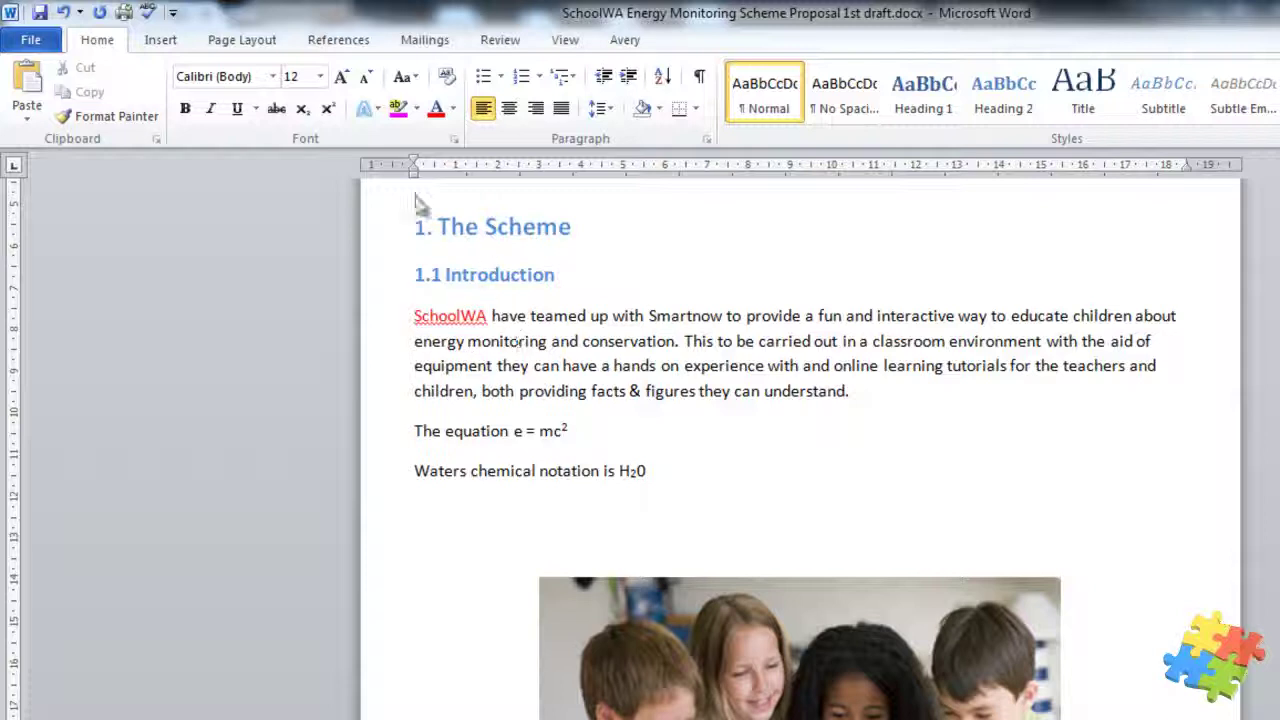
# Step: Apply the purple reflected text effect to the word "providing" in the introduction paragraph, and clear the formatting at that word
pyautogui.click(366, 108)
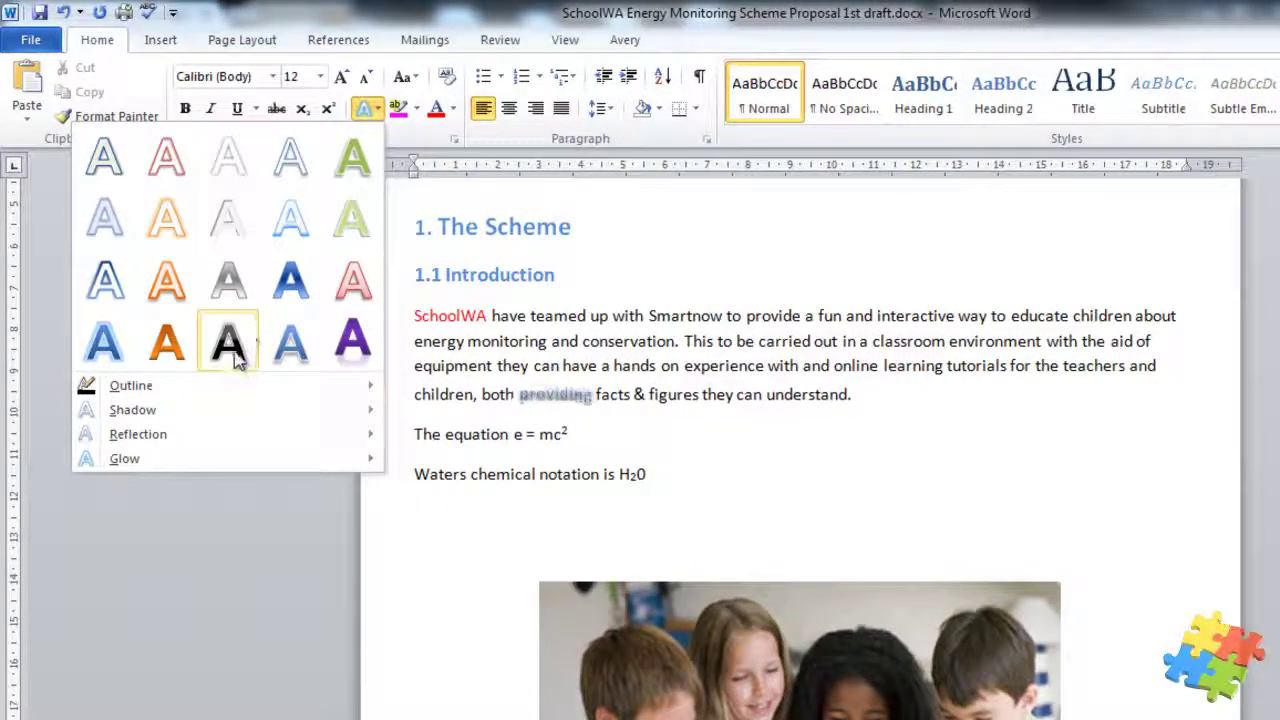
pyautogui.moveTo(200, 417)
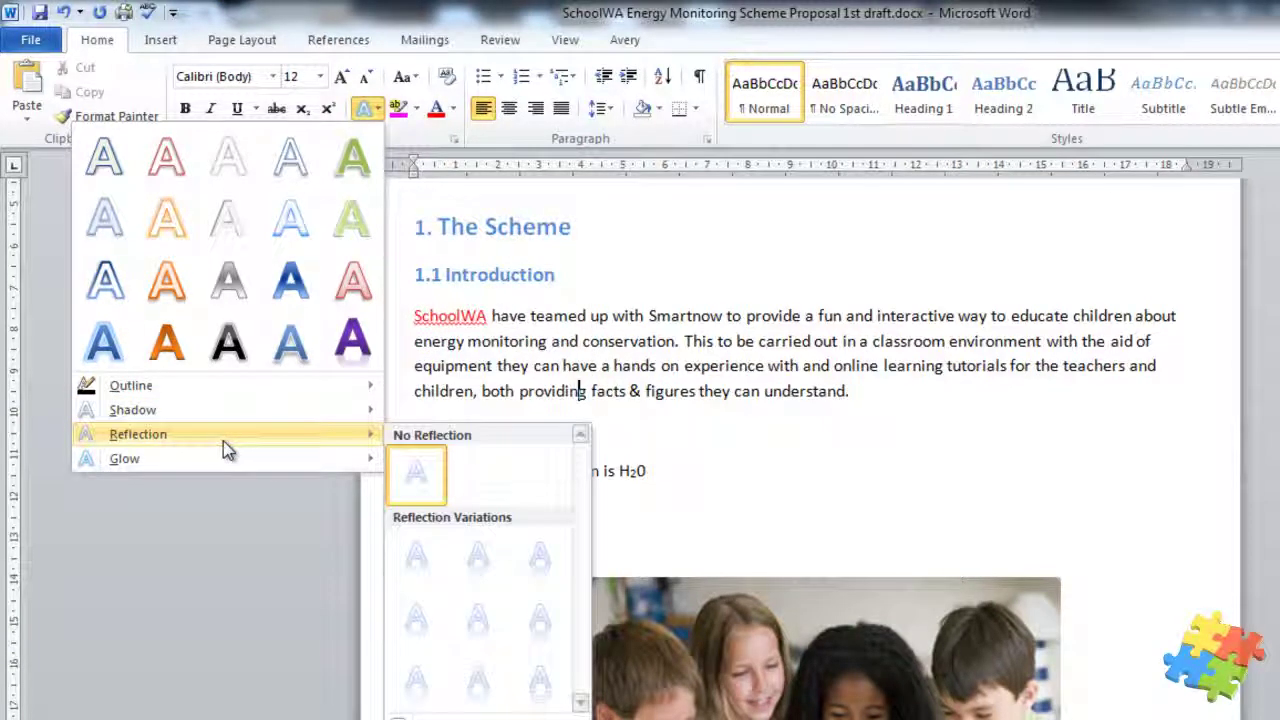
pyautogui.moveTo(218, 470)
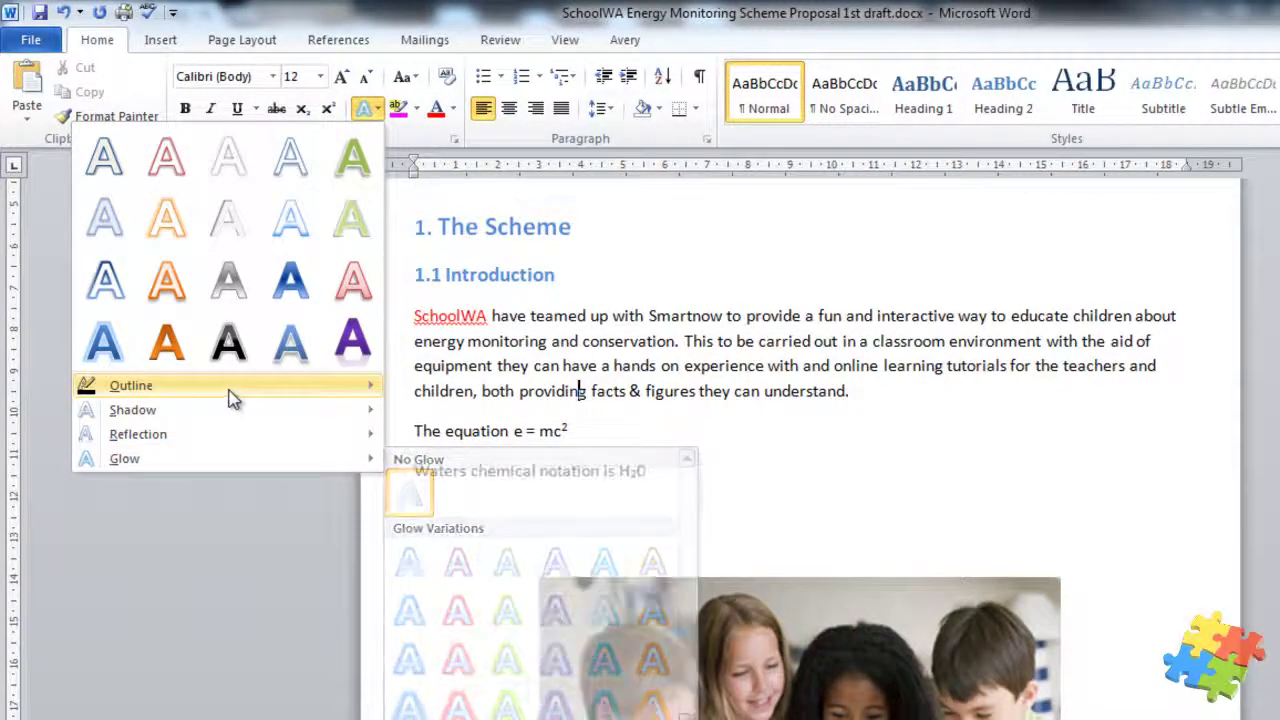
pyautogui.moveTo(230, 395)
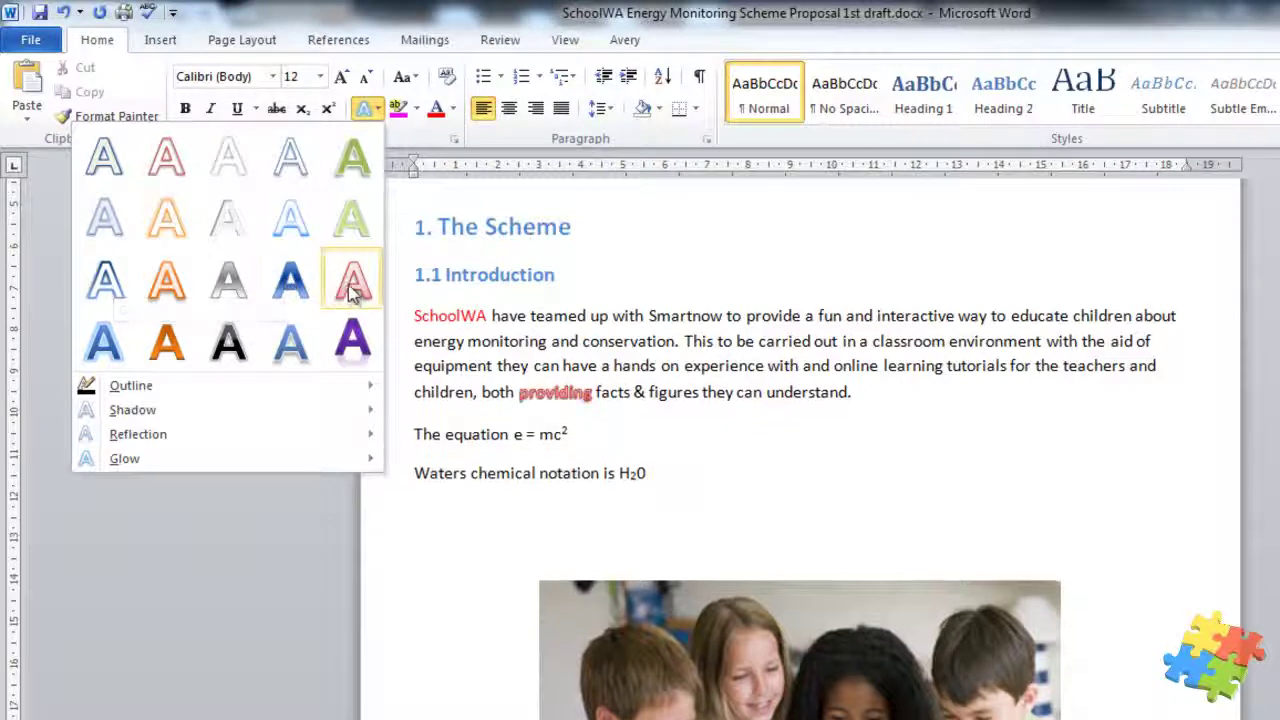
pyautogui.click(351, 345)
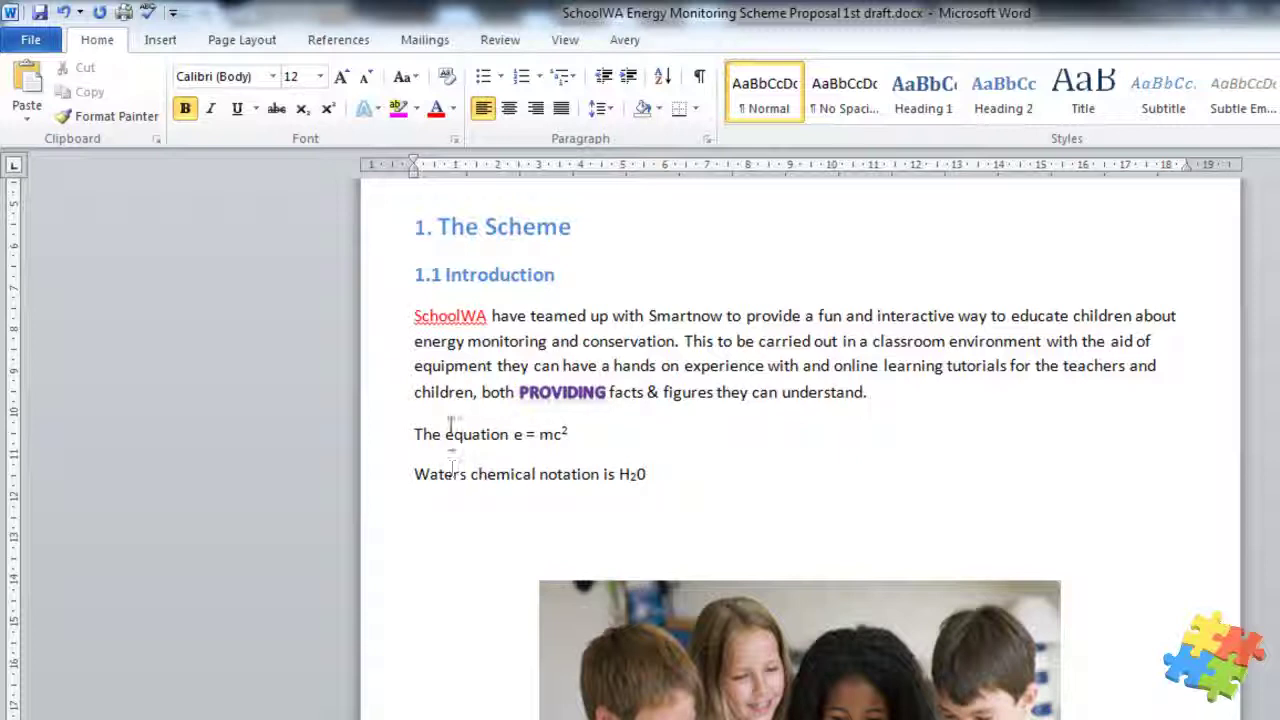
pyautogui.click(450, 73)
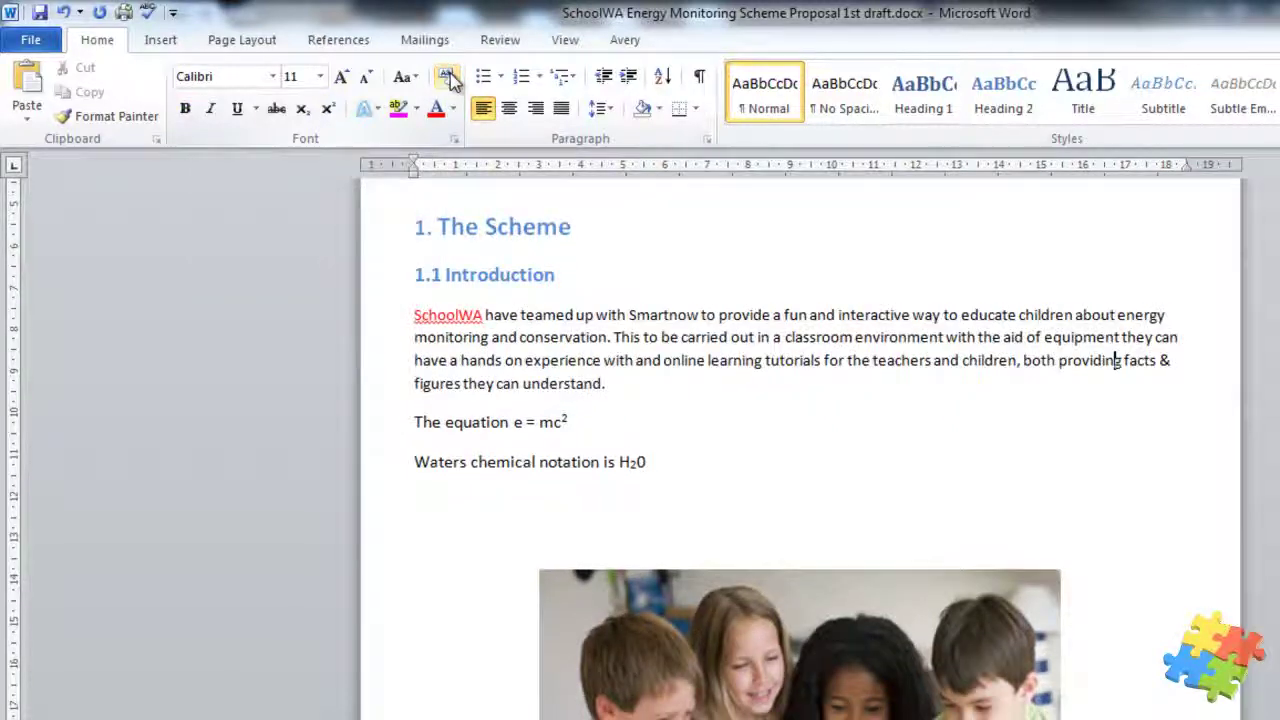